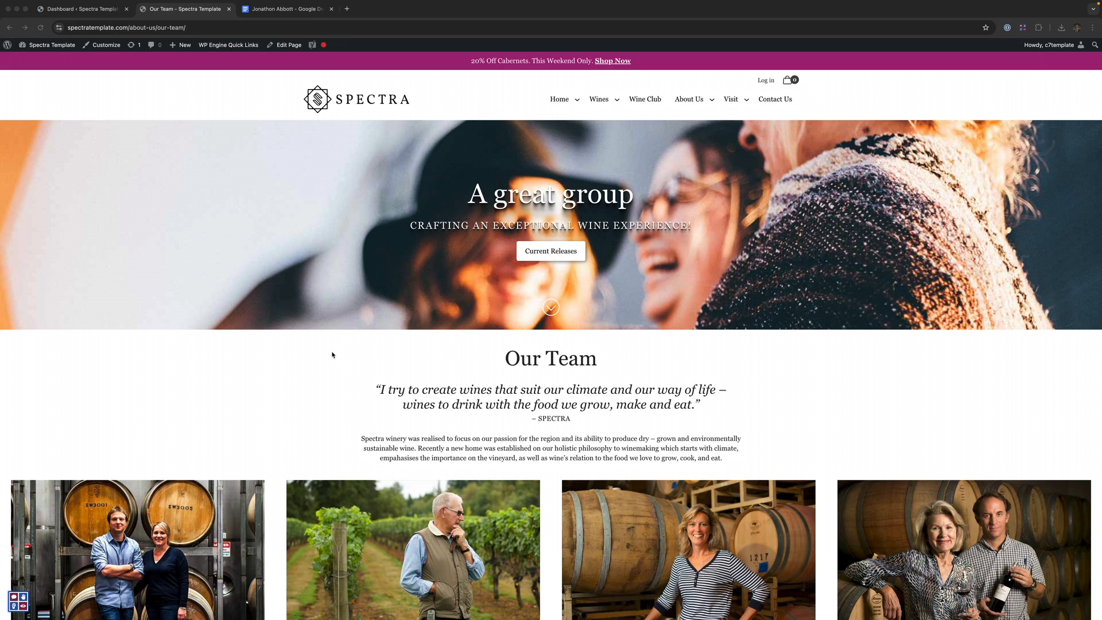
- From the admin Dashboard's Team Members list, start a blank new team member post
scroll(331, 354, down, 8)
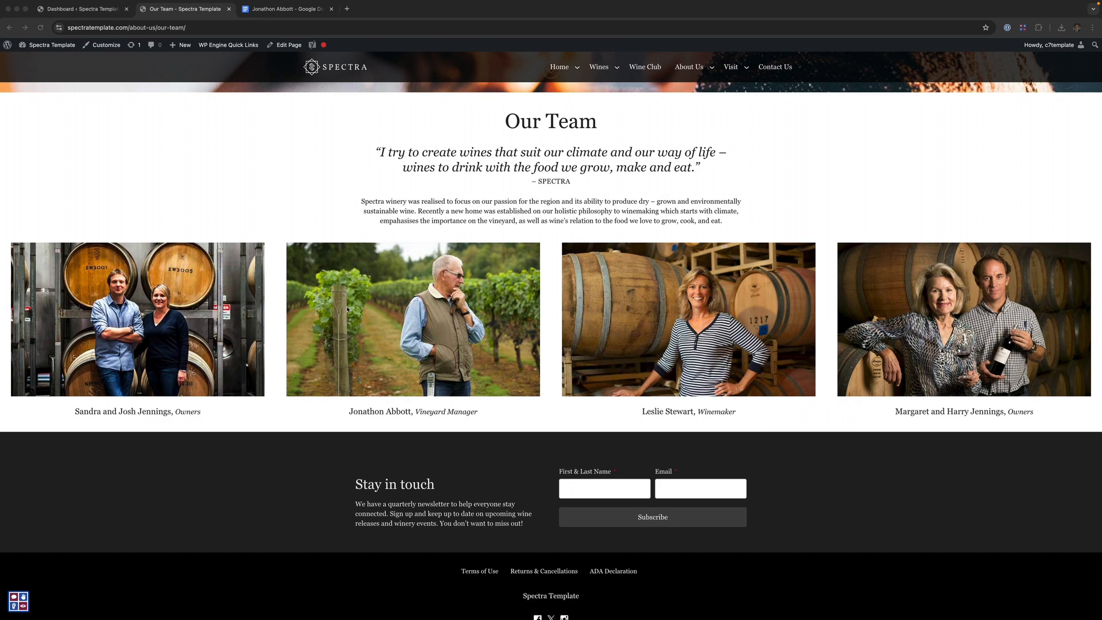
scroll(347, 309, down, 2)
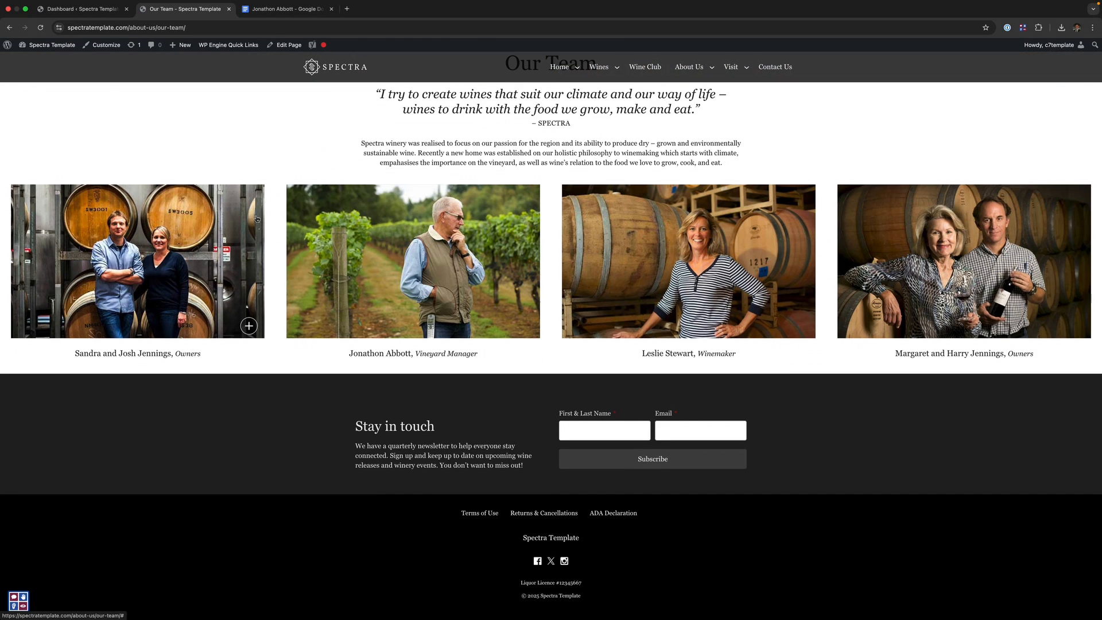
click(80, 9)
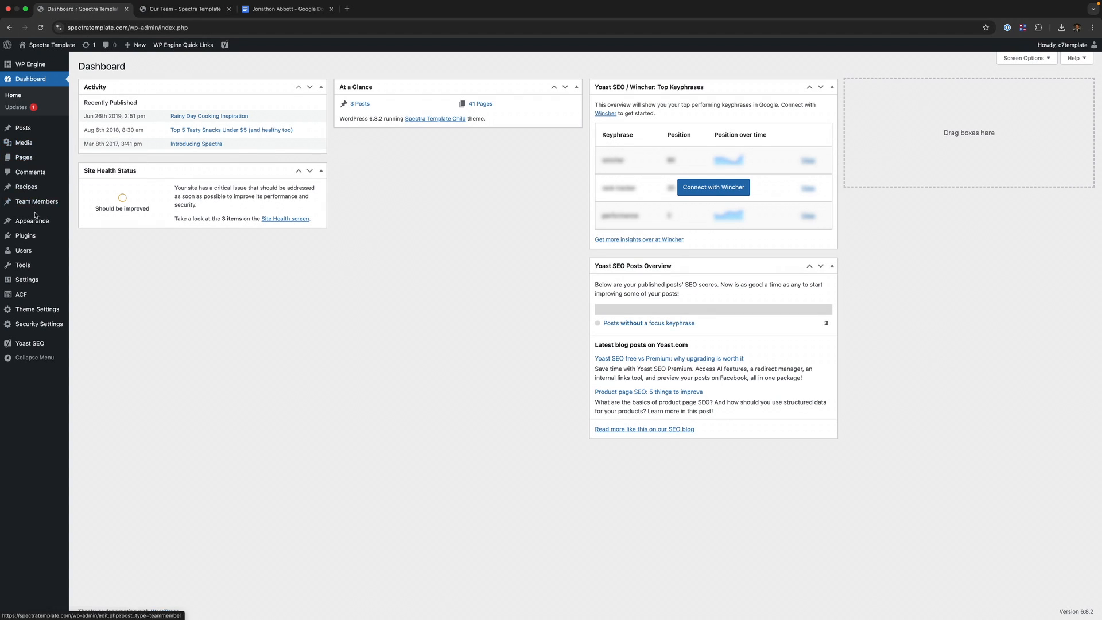
mouse_move(36, 208)
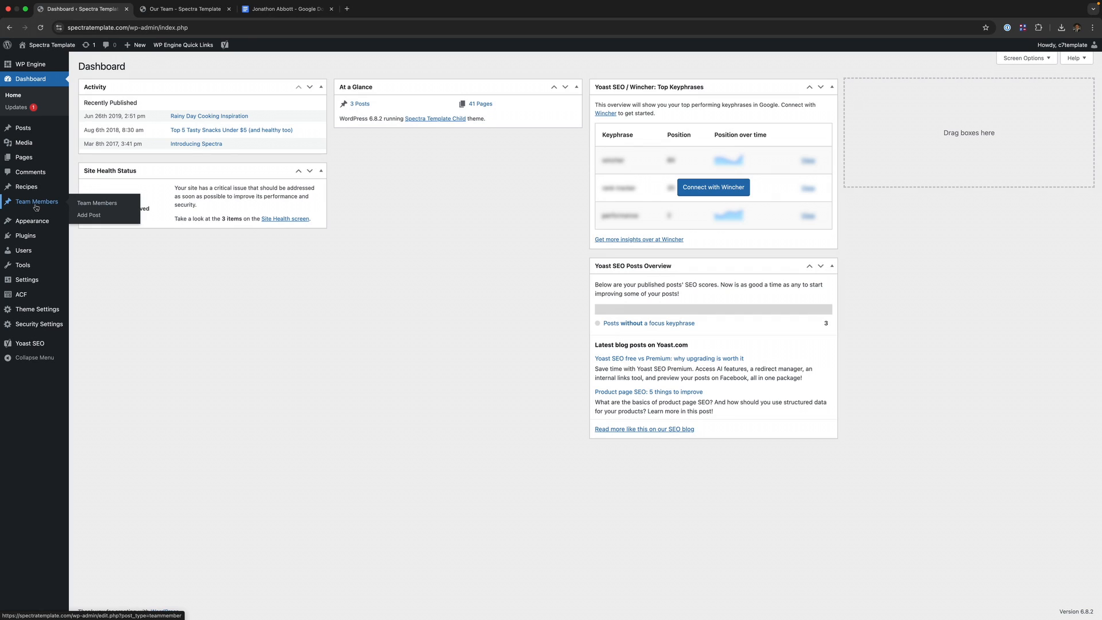
click(35, 205)
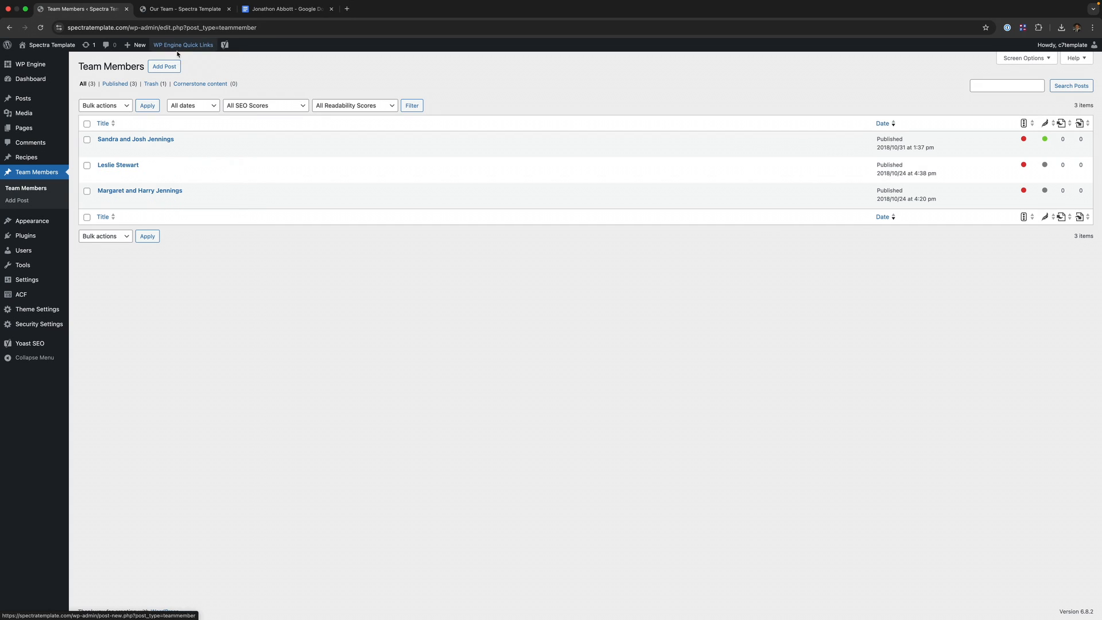
click(166, 67)
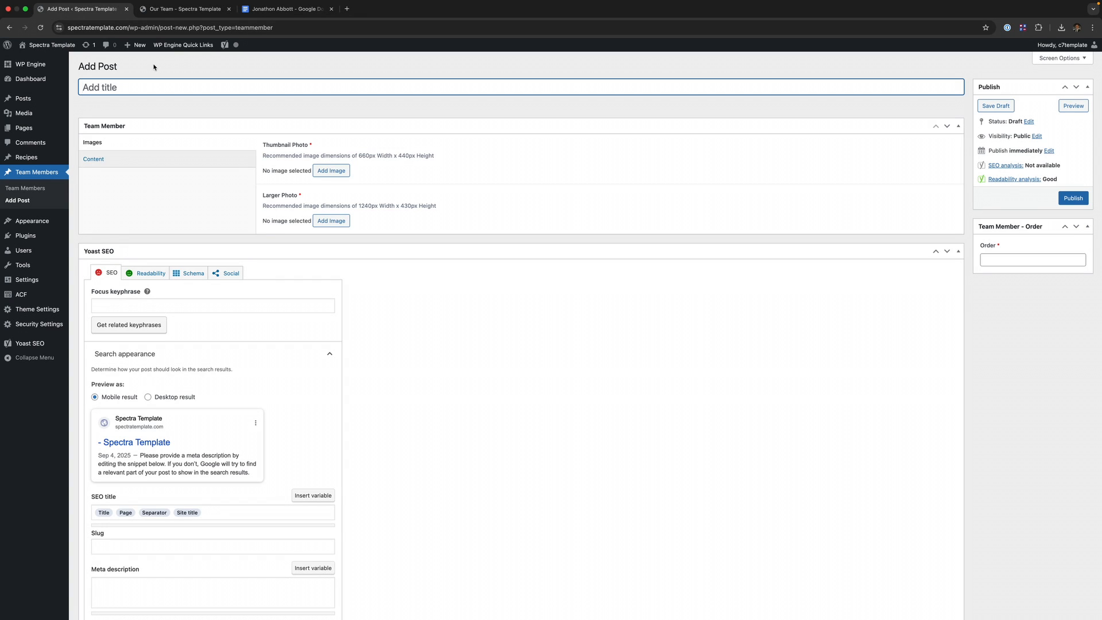
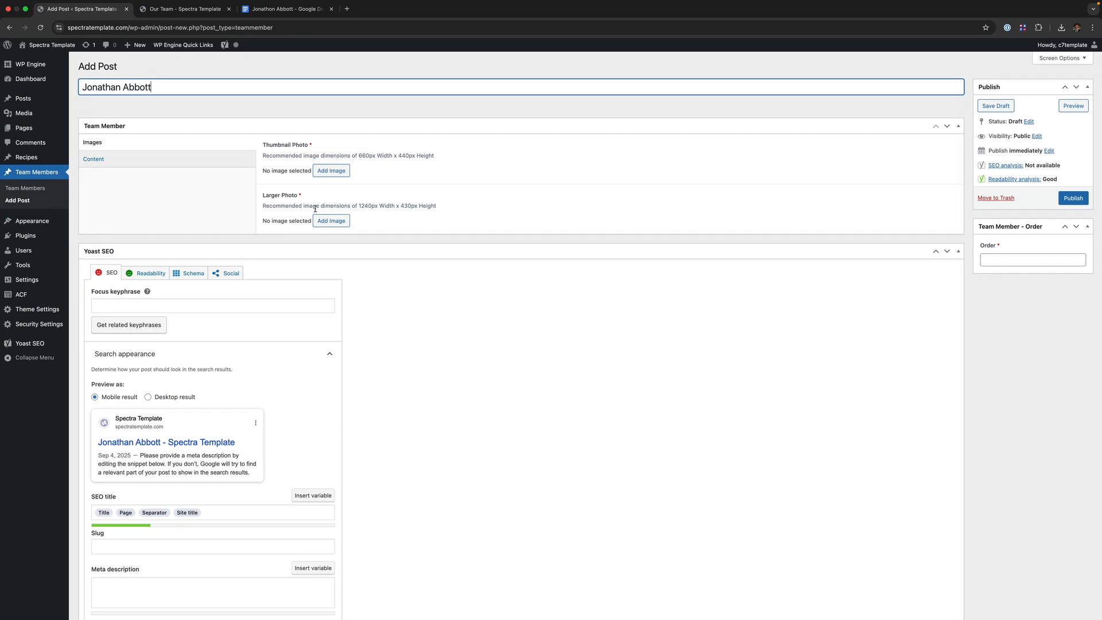
- Upload 660x400-4.jpg as the thumbnail photo, with alt text describing him in the vineyard looking at vines
click(331, 170)
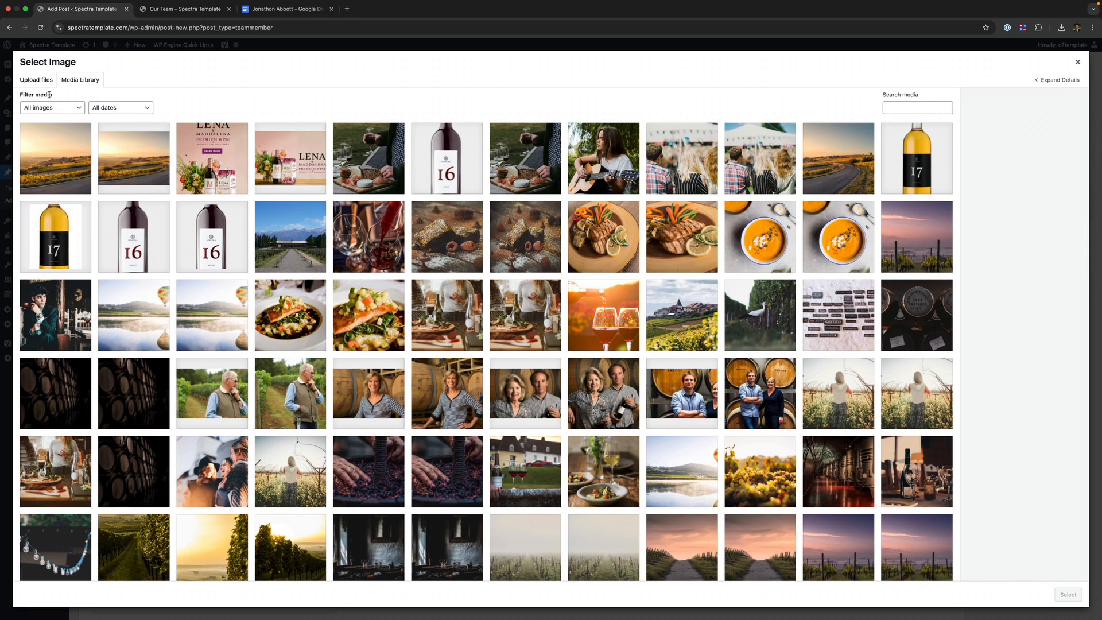
click(37, 80)
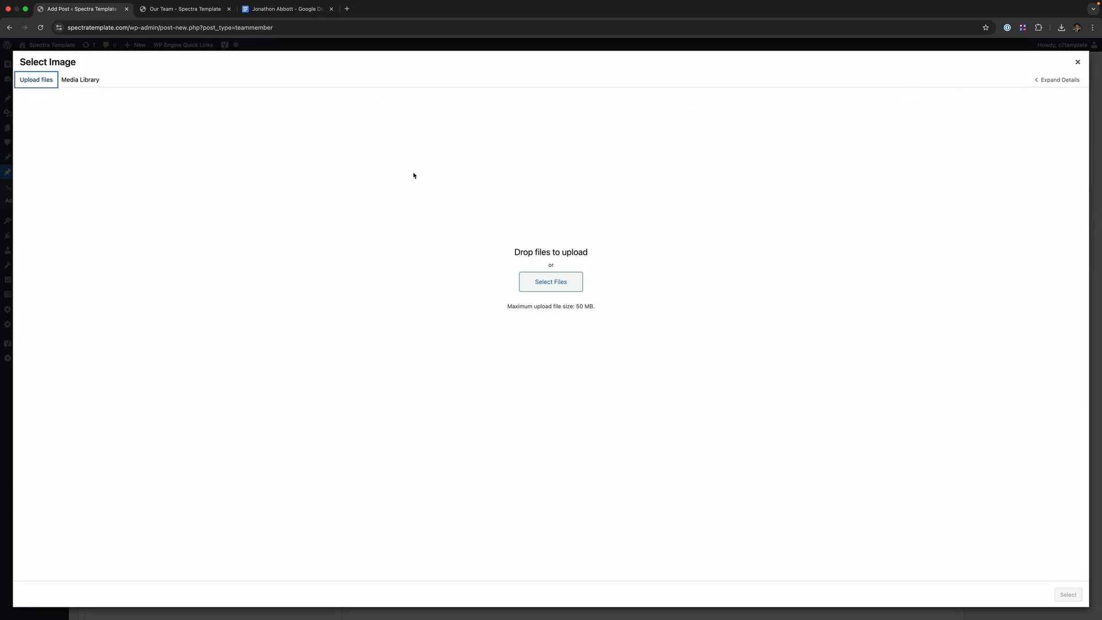
click(556, 288)
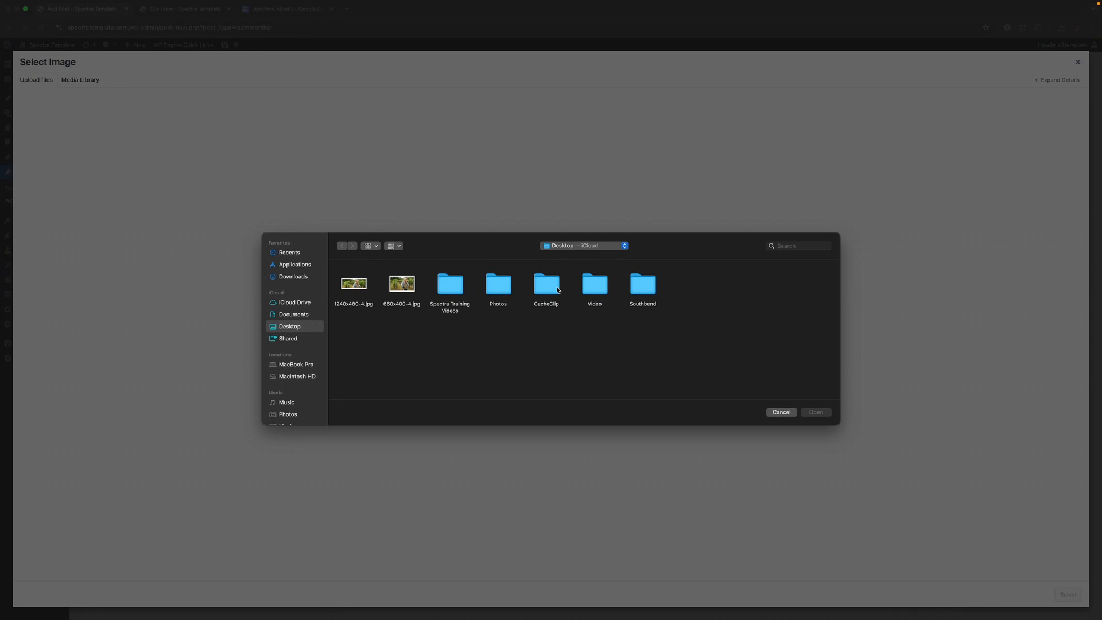
click(400, 282)
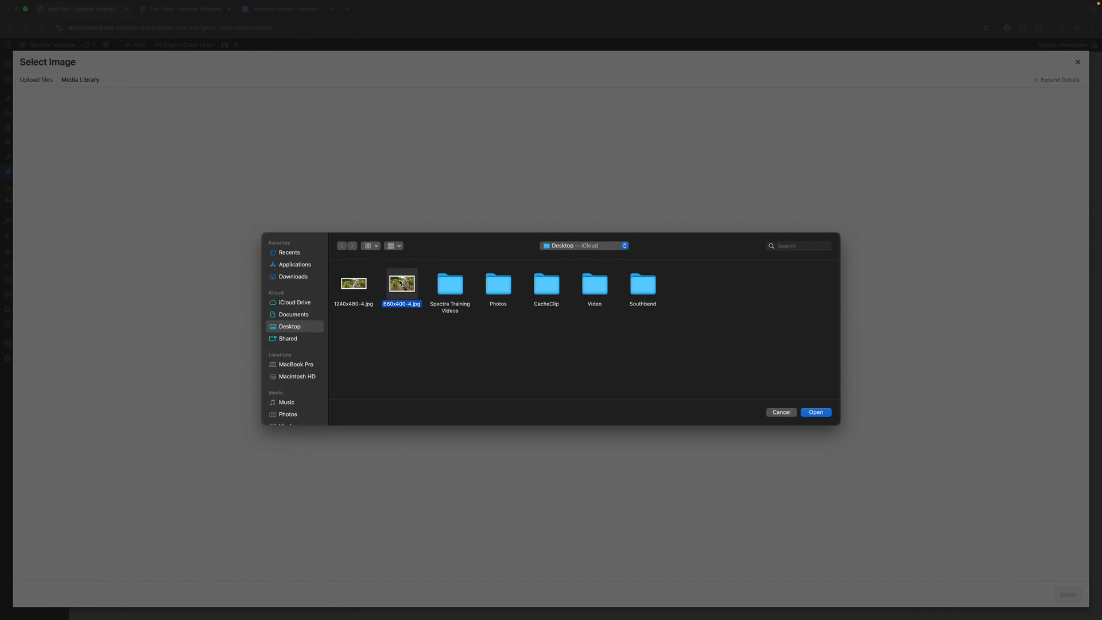
click(828, 413)
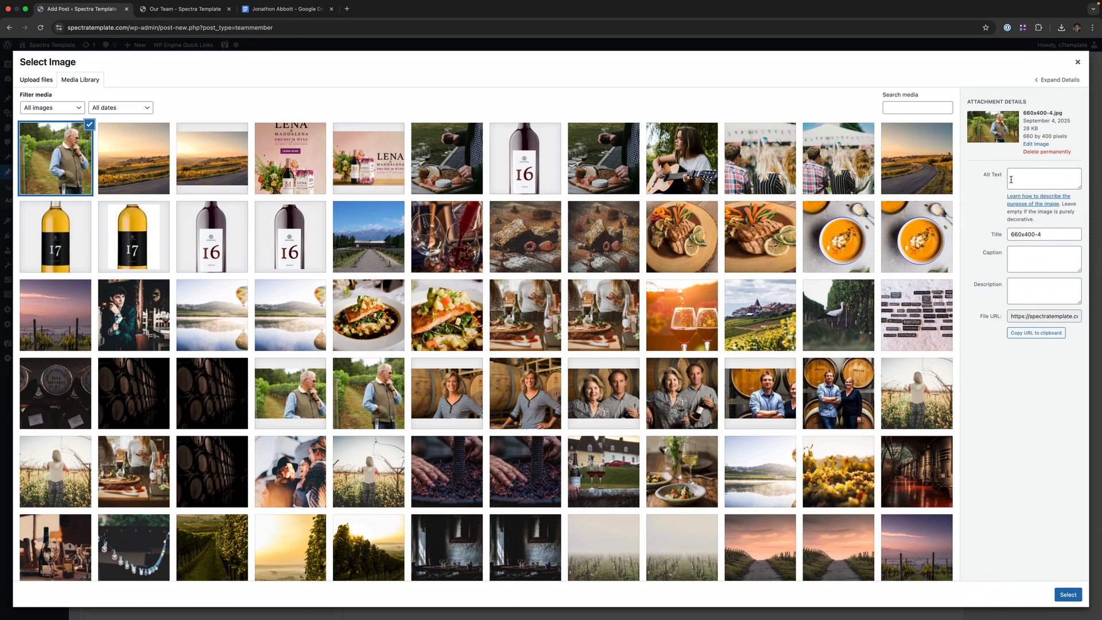
click(1010, 180)
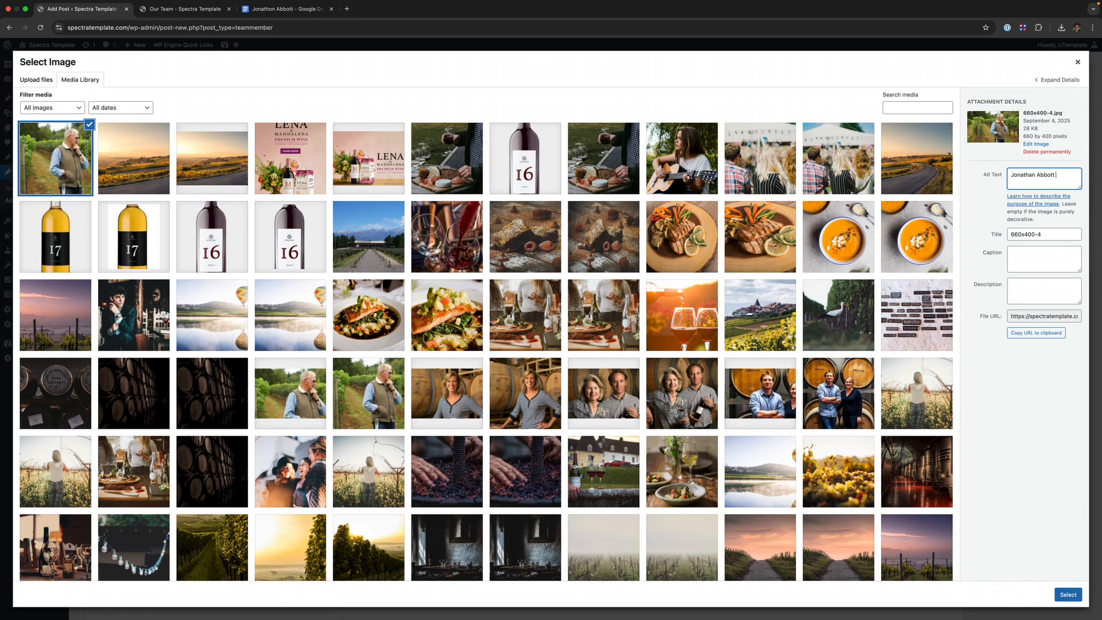
text( in the vineyard looking at vines)
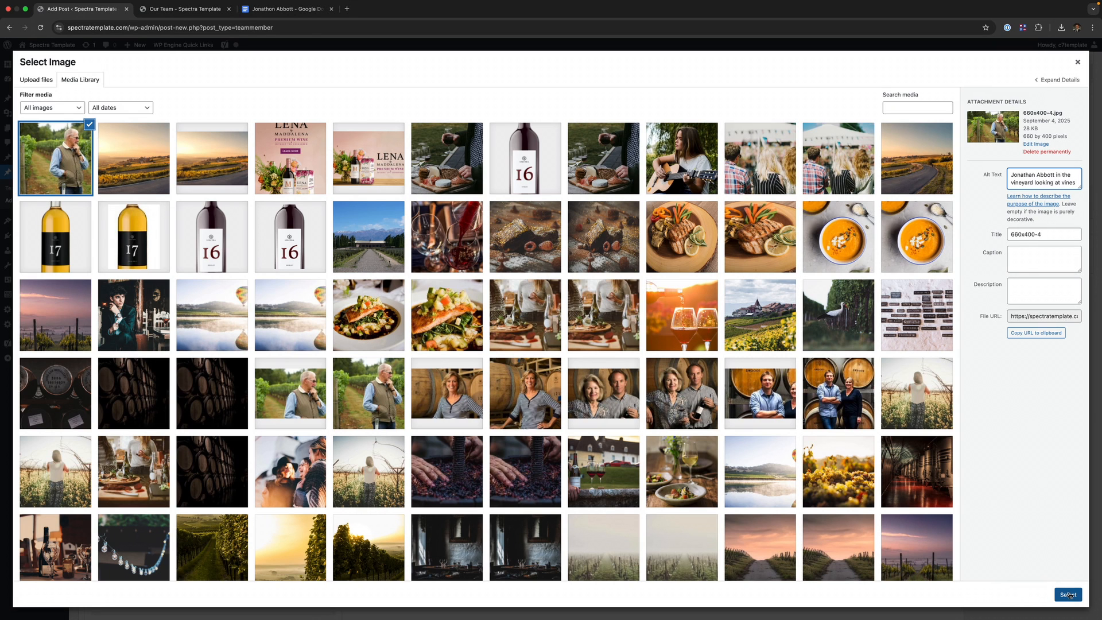
click(1068, 594)
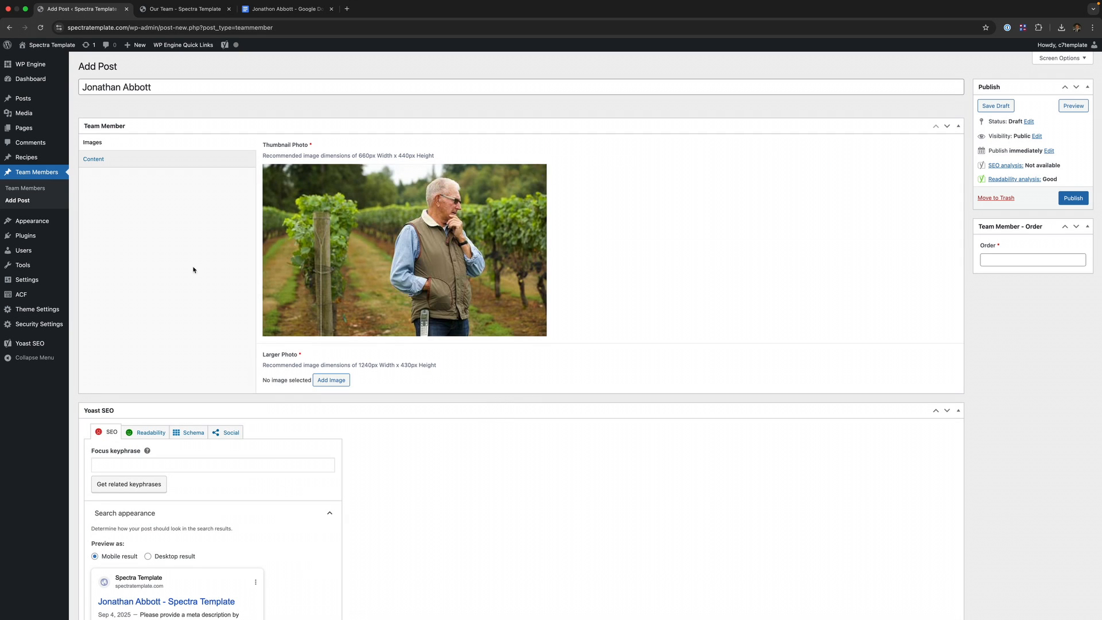
- Upload 1240x480-4.jpg to the media library for the larger photo
click(330, 380)
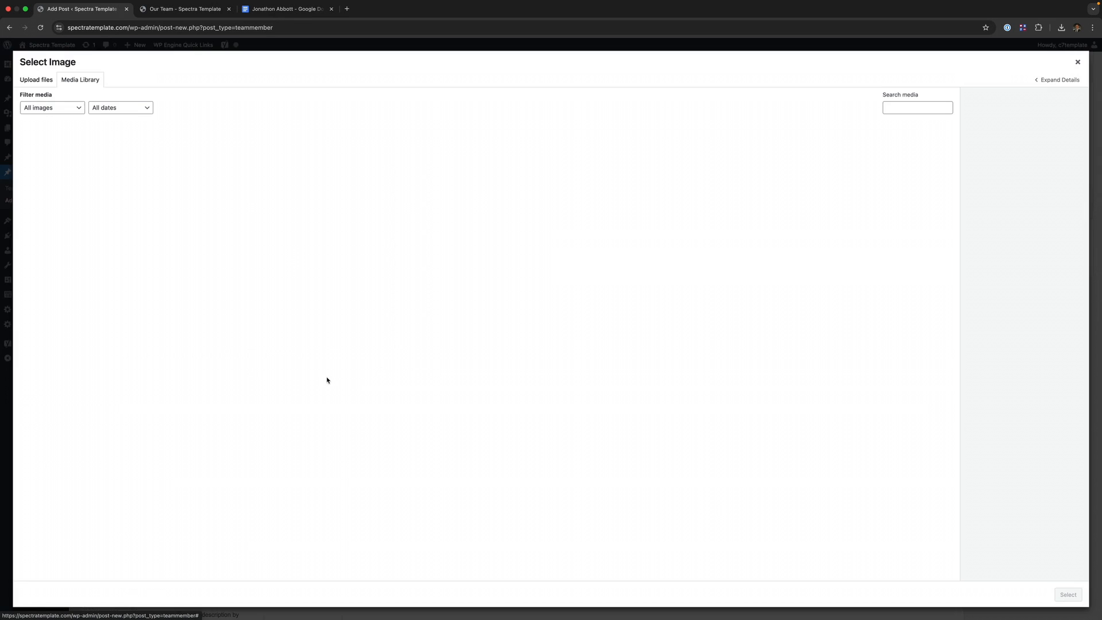
click(36, 79)
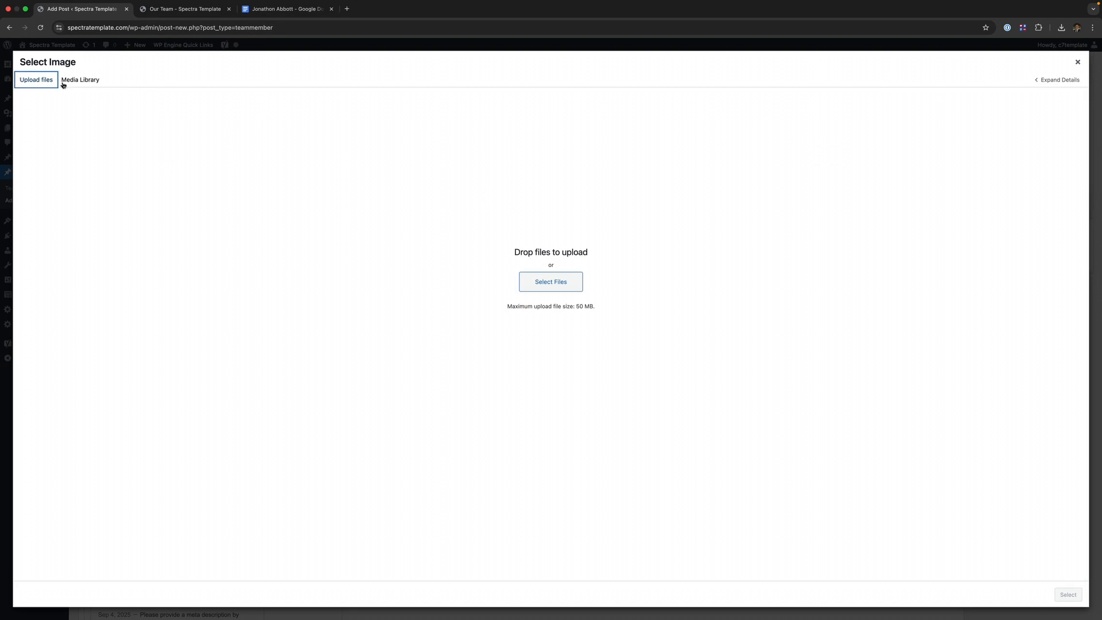
click(548, 282)
click(351, 284)
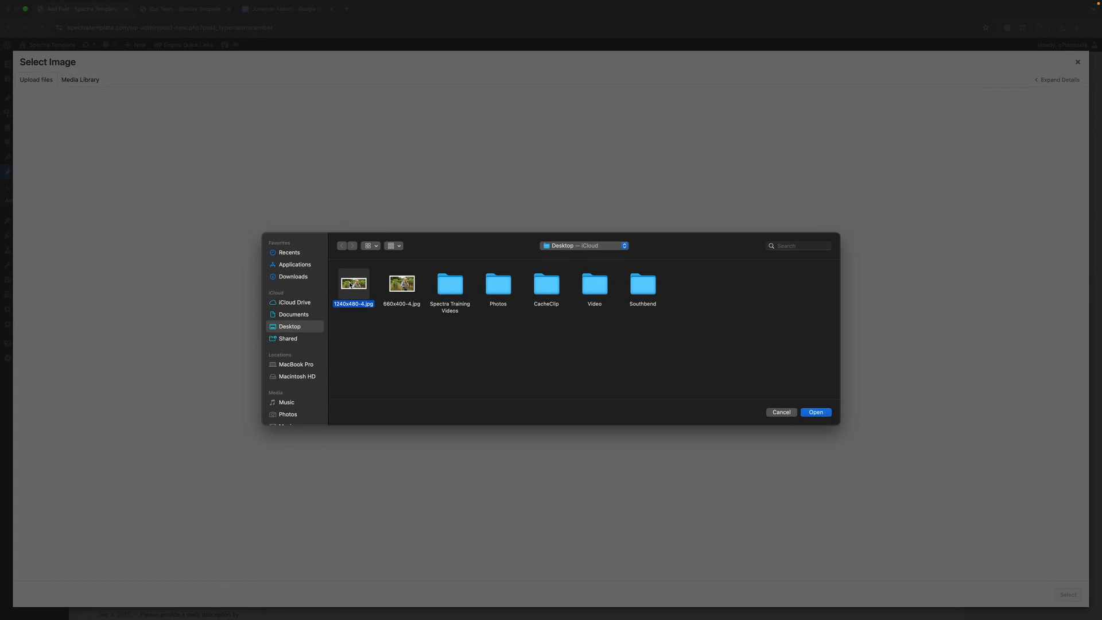
click(816, 411)
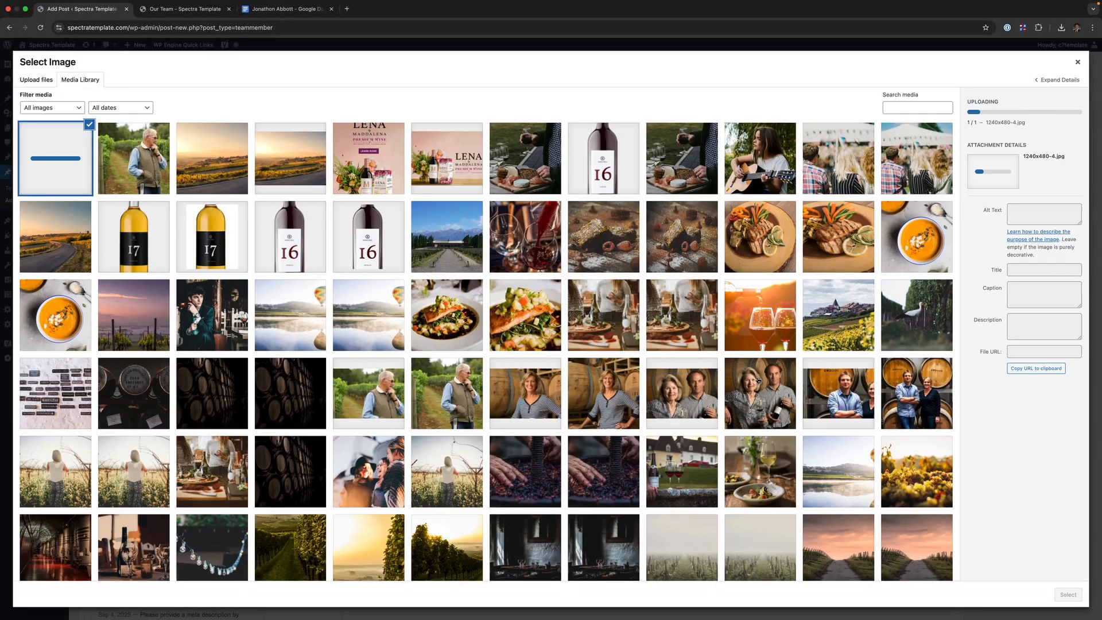
- Copy the thumbnail's vineyard alt text onto 1240x480-4.jpg and set it as the larger photo
click(140, 175)
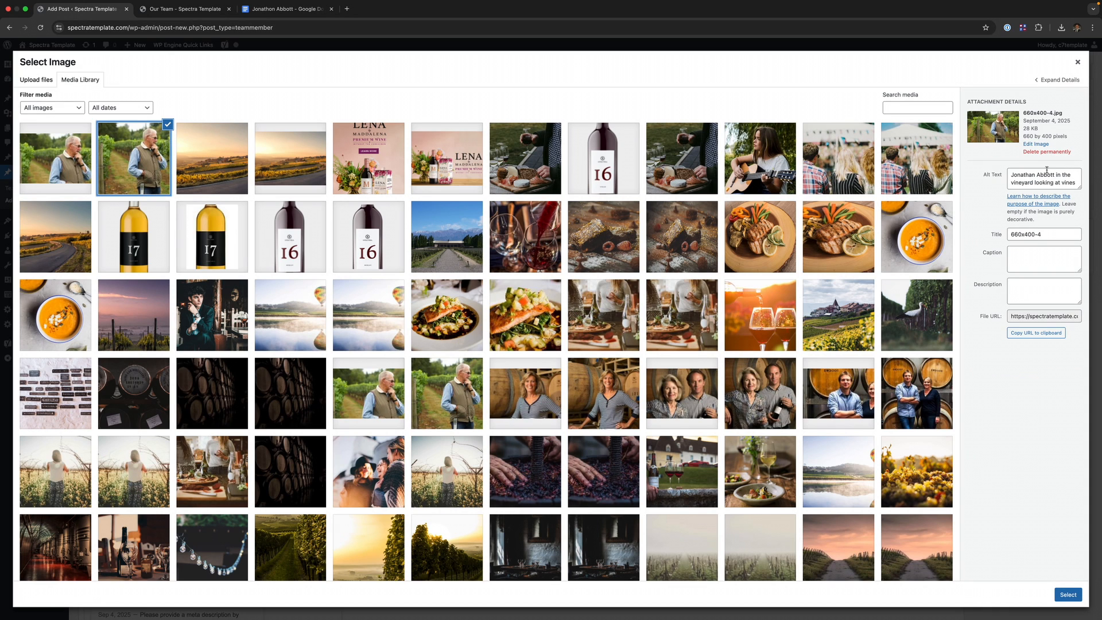
triple_click(1043, 179)
key(super+c)
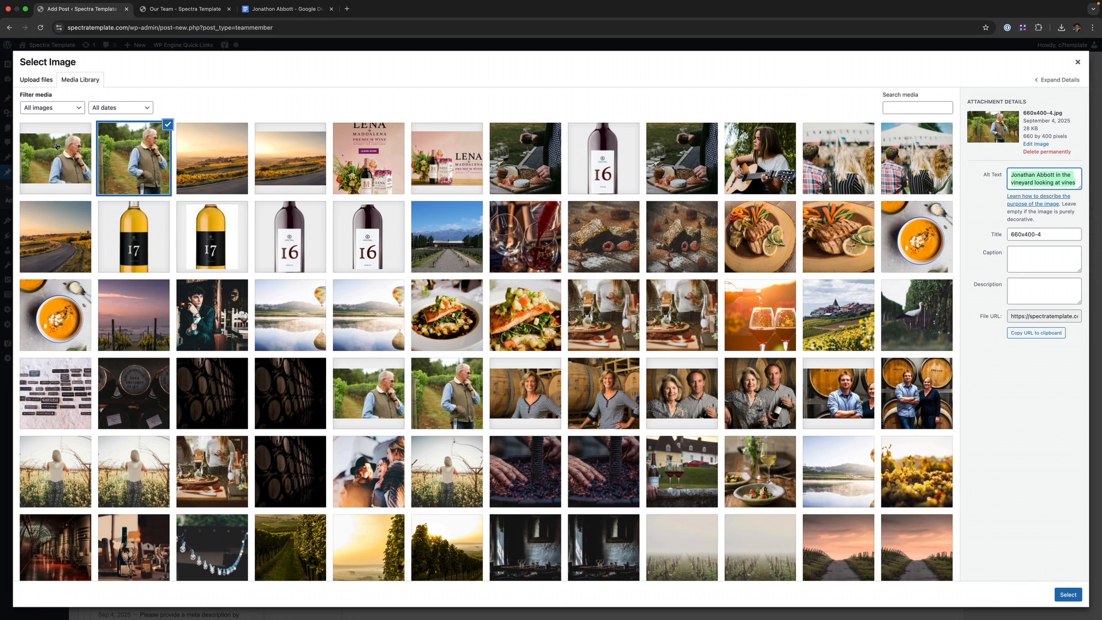
click(29, 143)
click(1031, 172)
key(super+v)
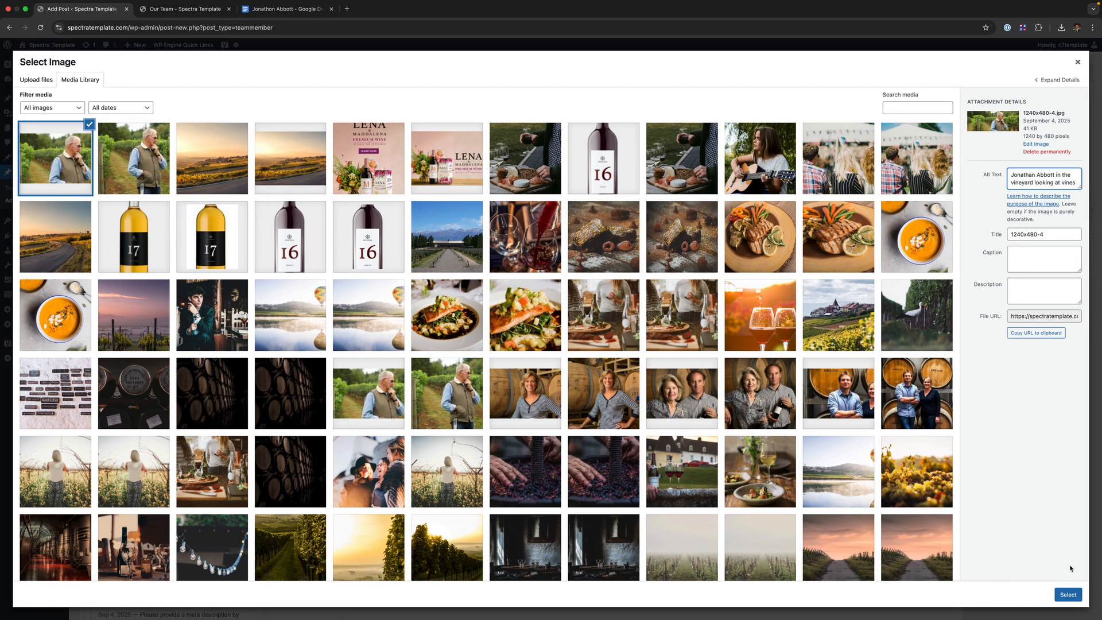
click(1067, 594)
scroll(475, 192, down, 2)
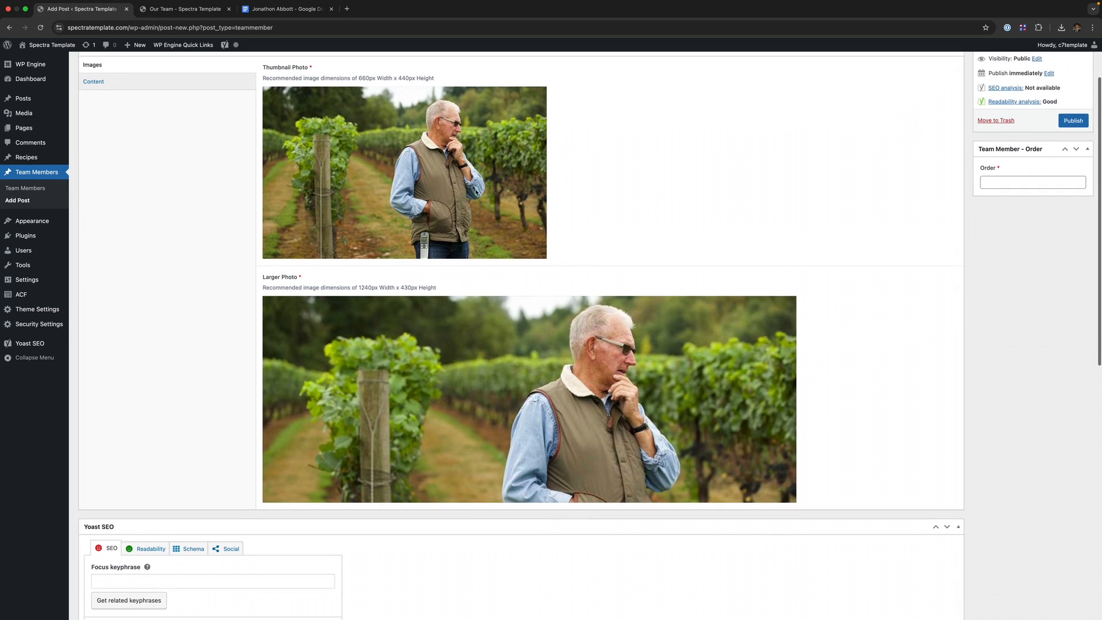
- Select the Order field, then review the live Our Team page and another member's bio pop-out
scroll(644, 290, up, 1)
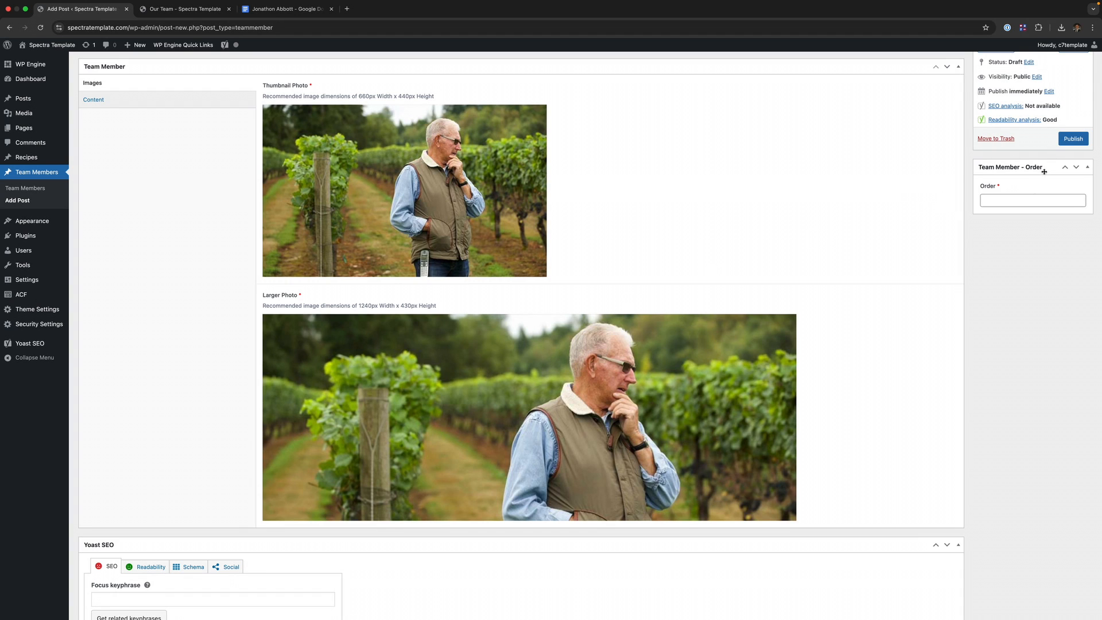
click(990, 202)
click(211, 10)
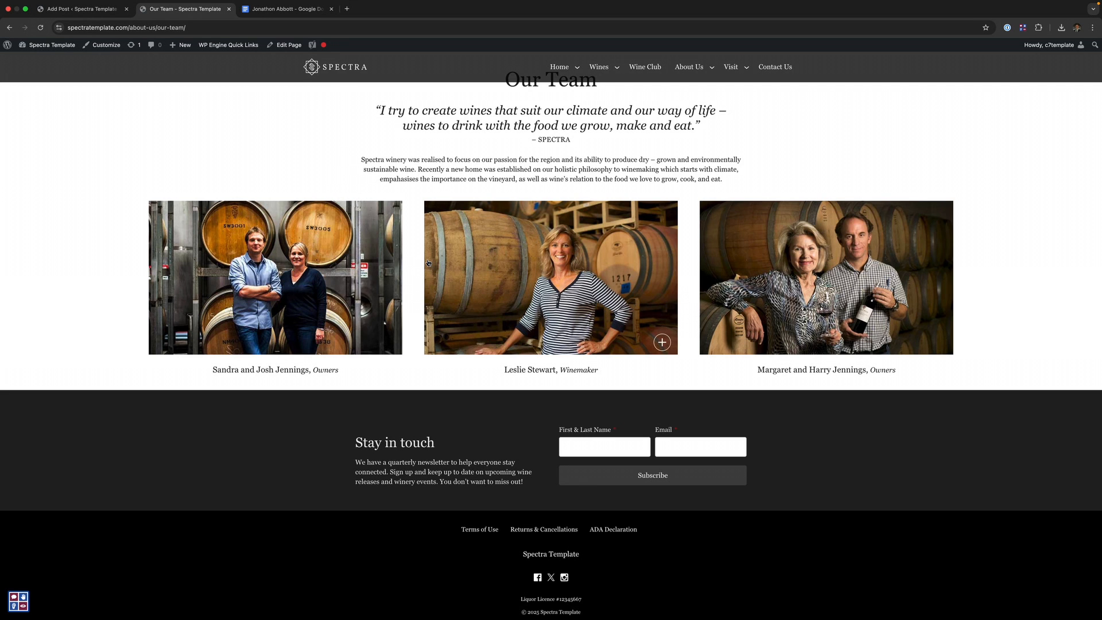
scroll(625, 331, up, 2)
click(626, 332)
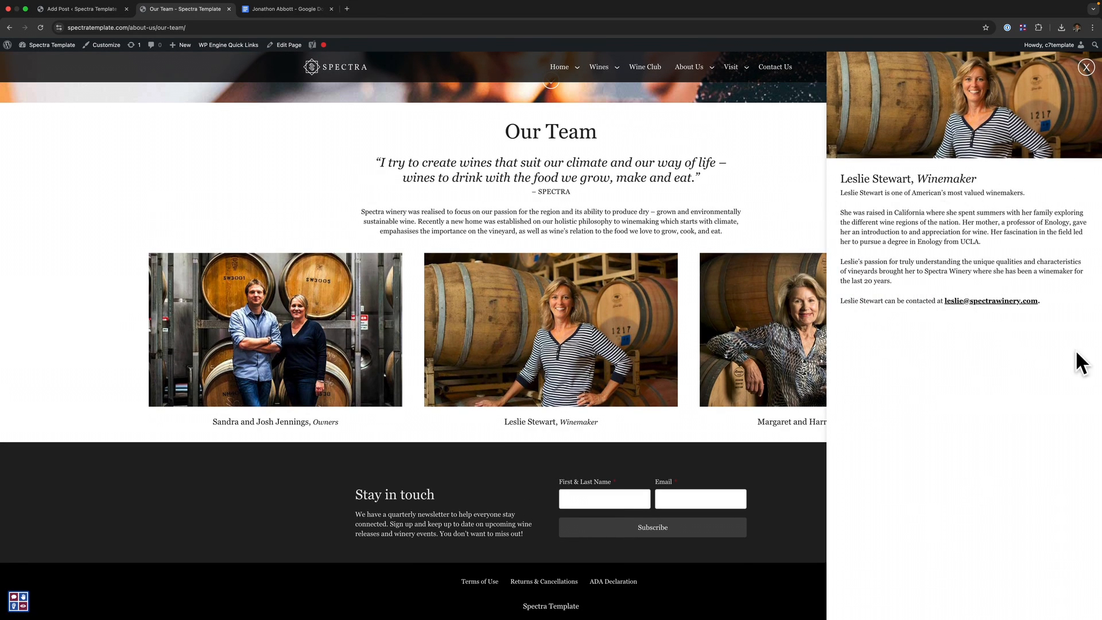
click(1086, 67)
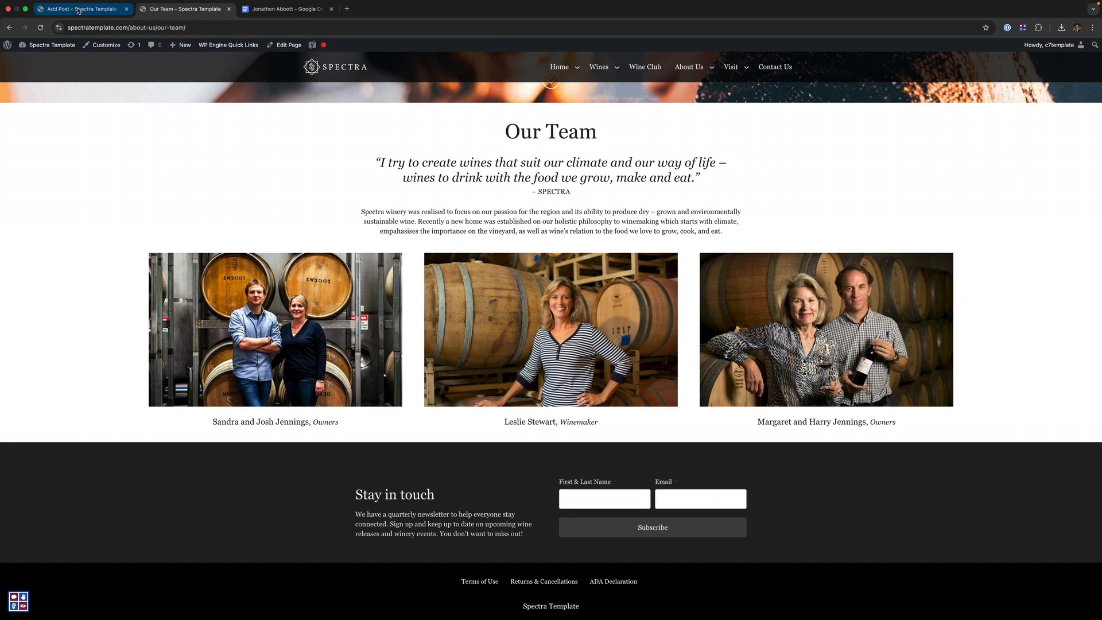
click(78, 10)
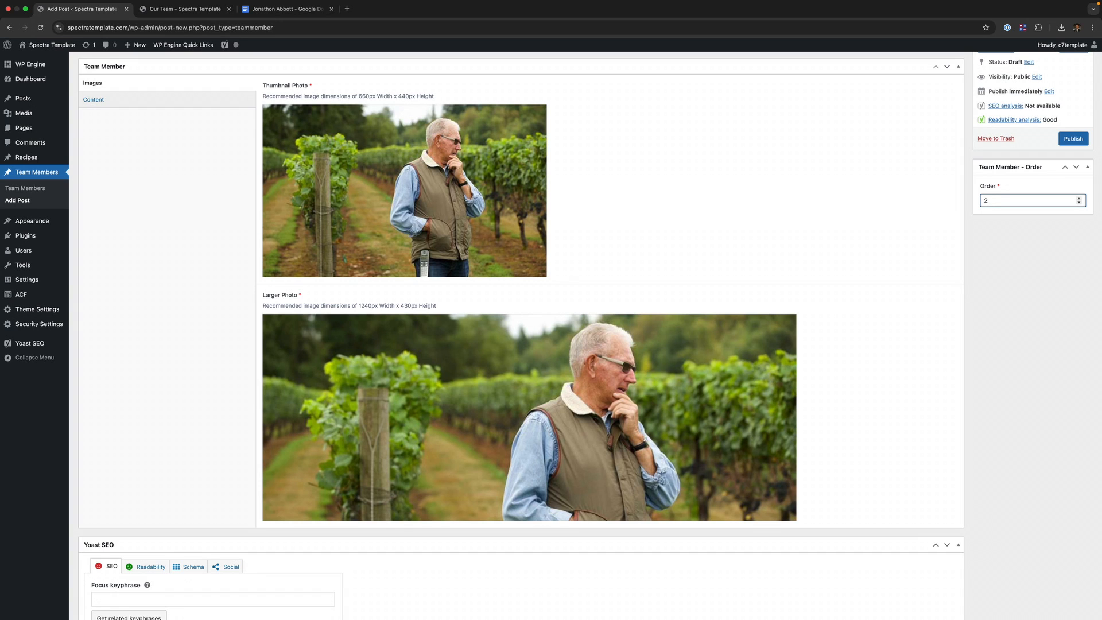
- Set the display order to 2 and show the Content fields for position, description and email
text(0)
key(BackSpace)
scroll(172, 118, up, 1)
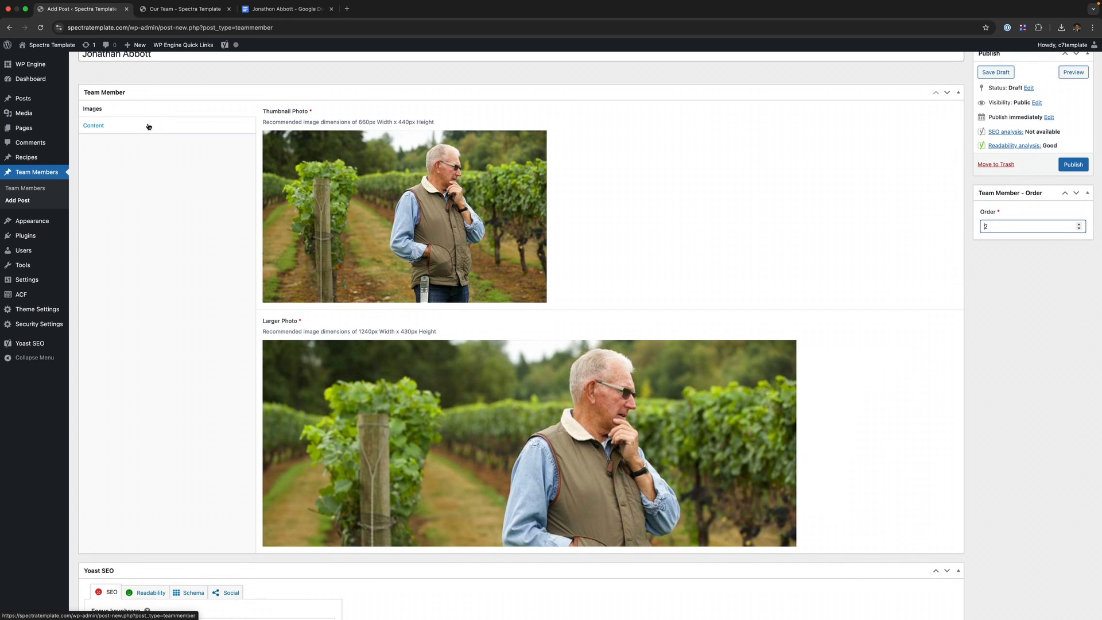
click(148, 126)
scroll(148, 126, up, 1)
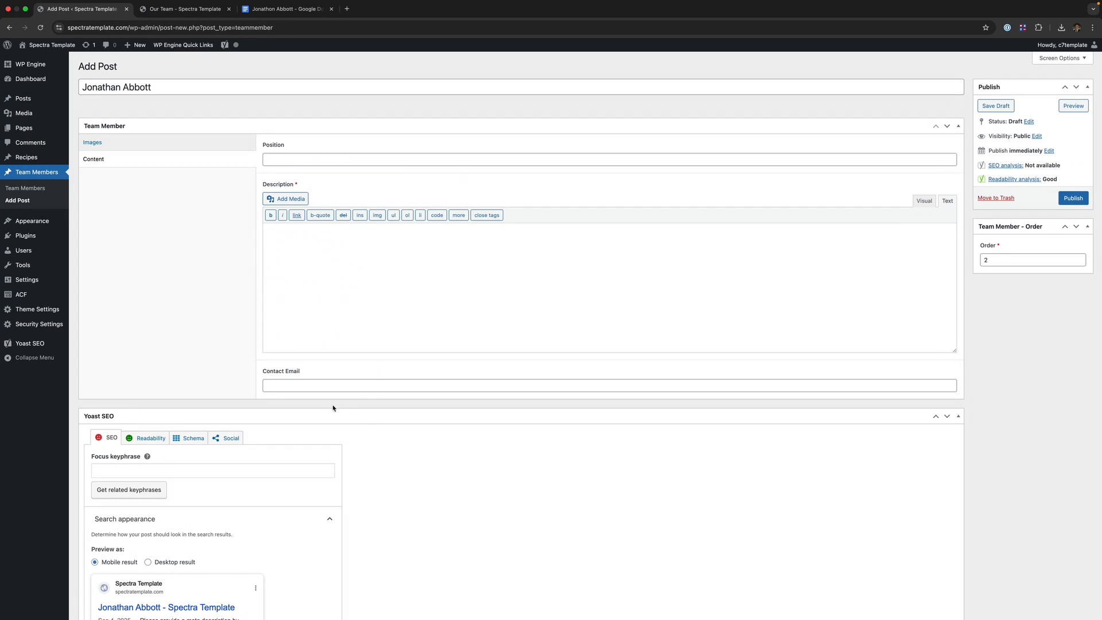
- Copy the job title Vineyard Manager from the Google Doc heading into the Position field
click(284, 8)
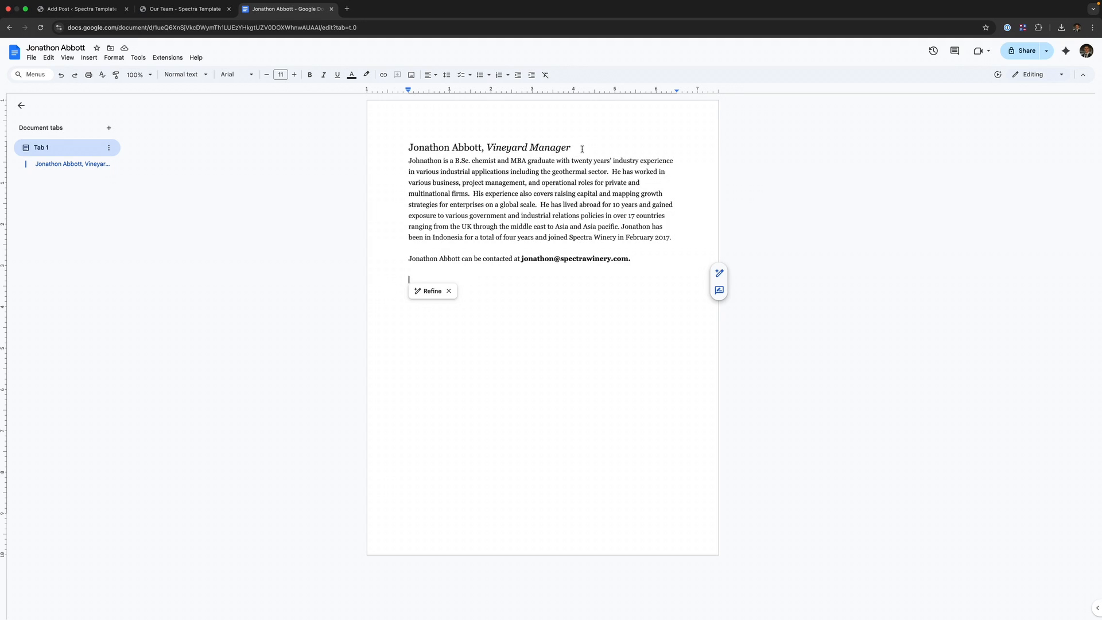
drag(573, 149, 507, 149)
key(ctrl+c)
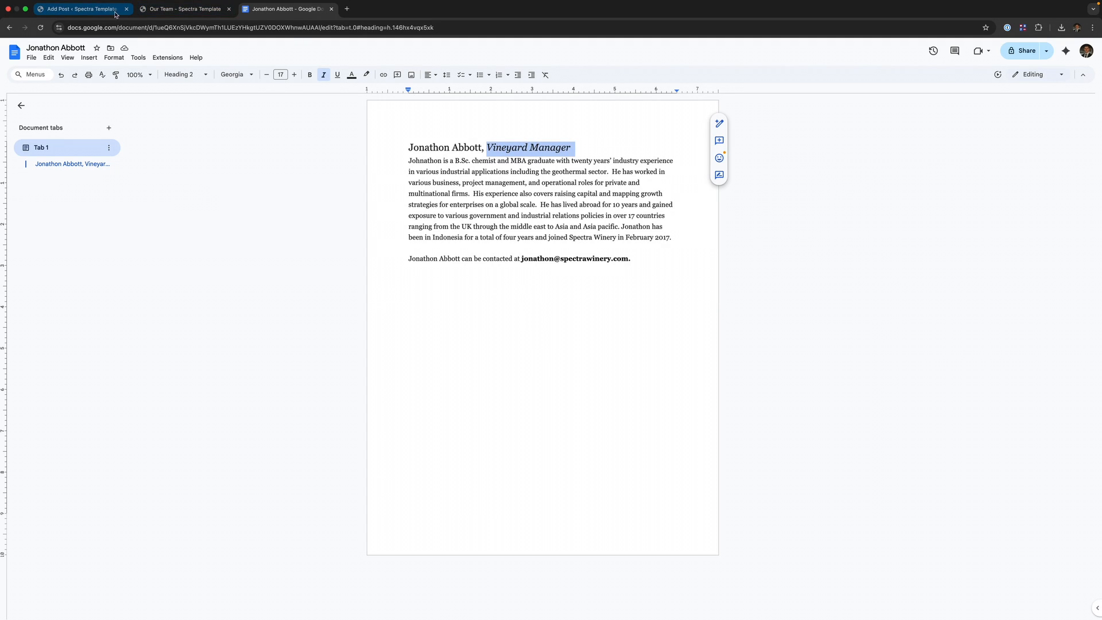
key(ctrl+Tab)
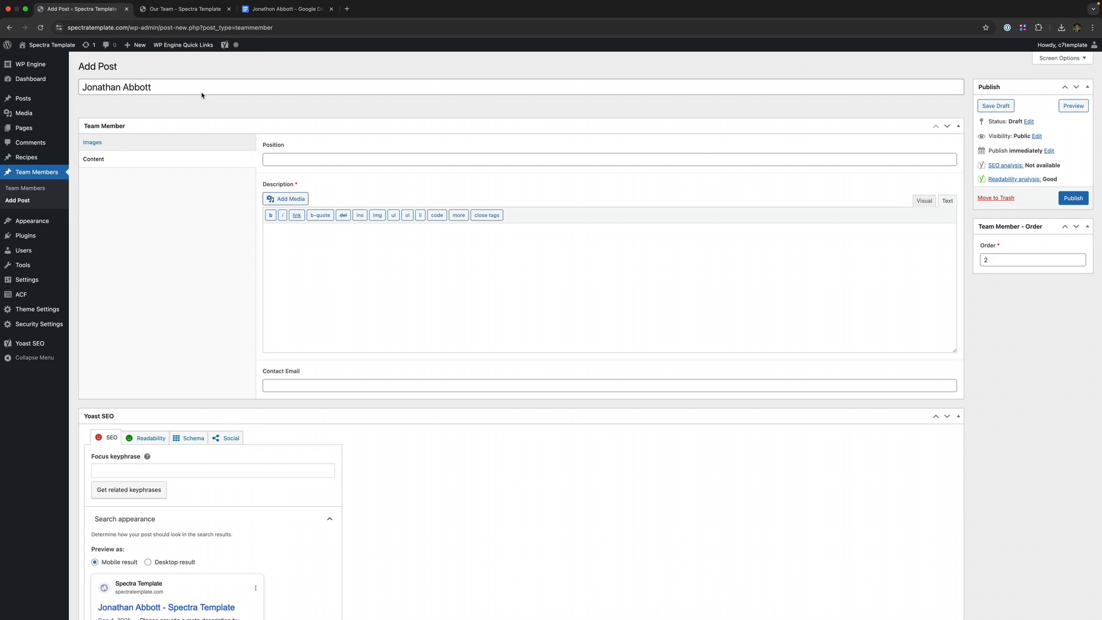
click(328, 154)
- Paste Vineyard Manager as Position and paste the Doc's bio paragraph into Description
key(ctrl+v)
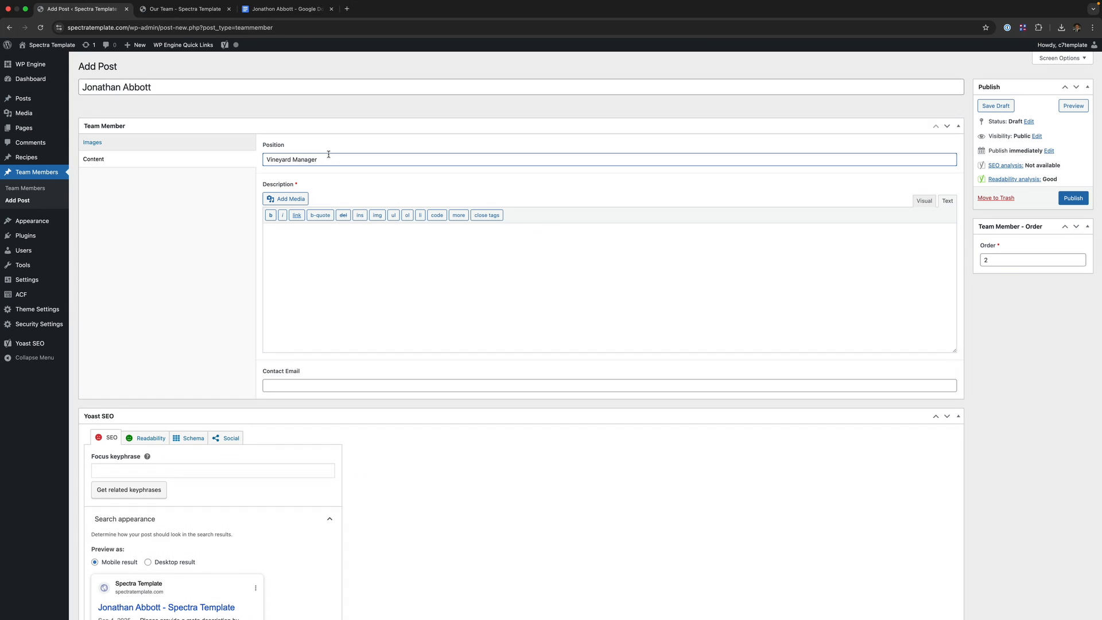
click(287, 16)
drag(561, 237, 394, 177)
key(ctrl+c)
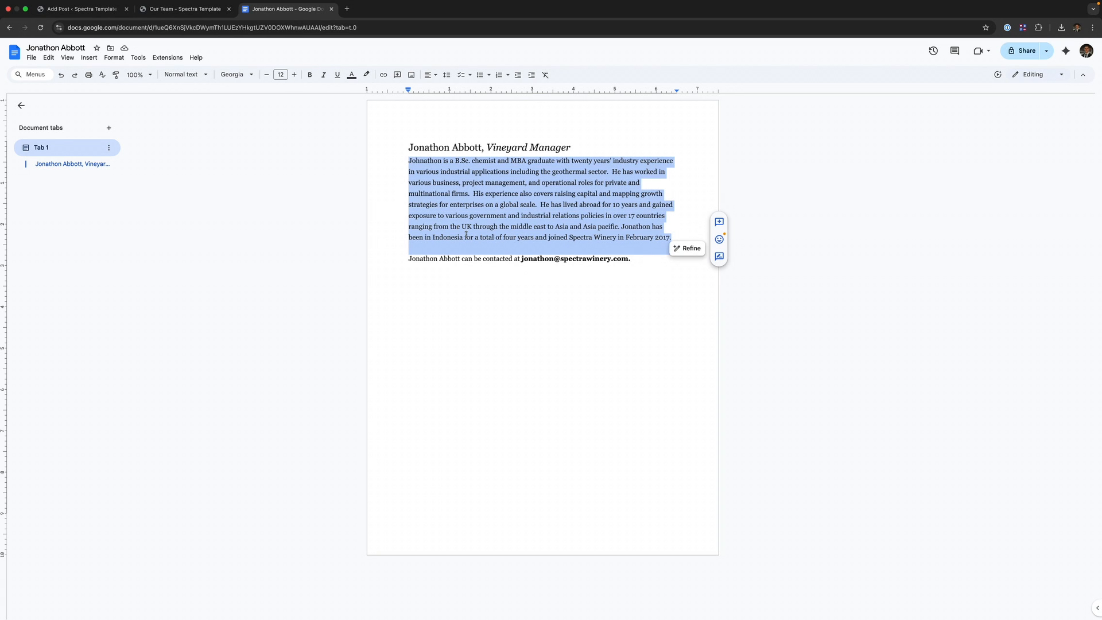
click(80, 8)
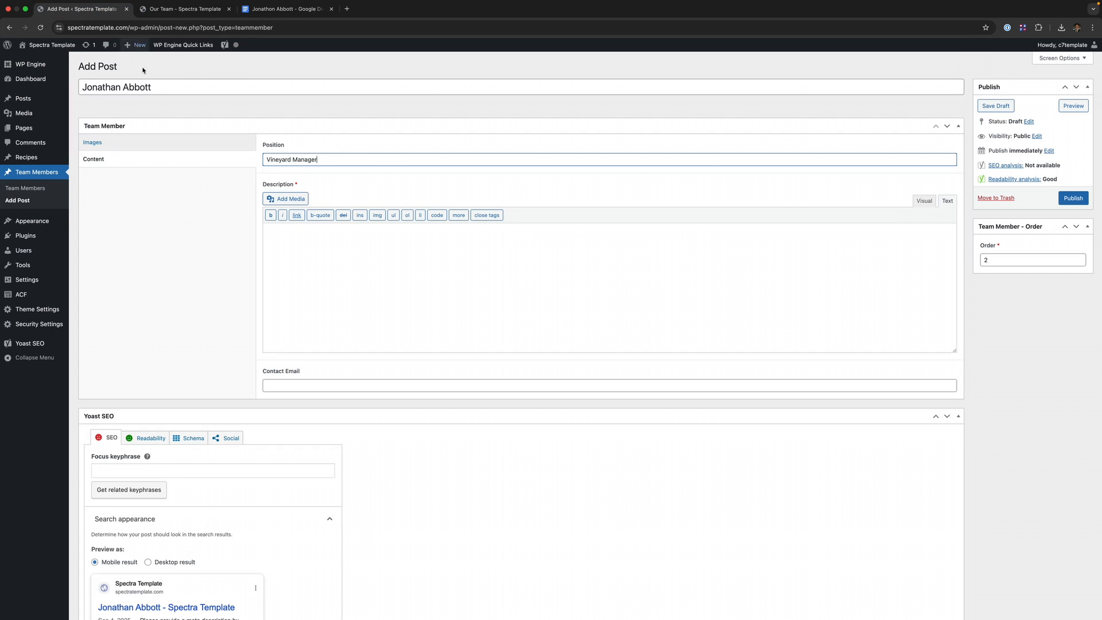
click(353, 280)
key(ctrl+v)
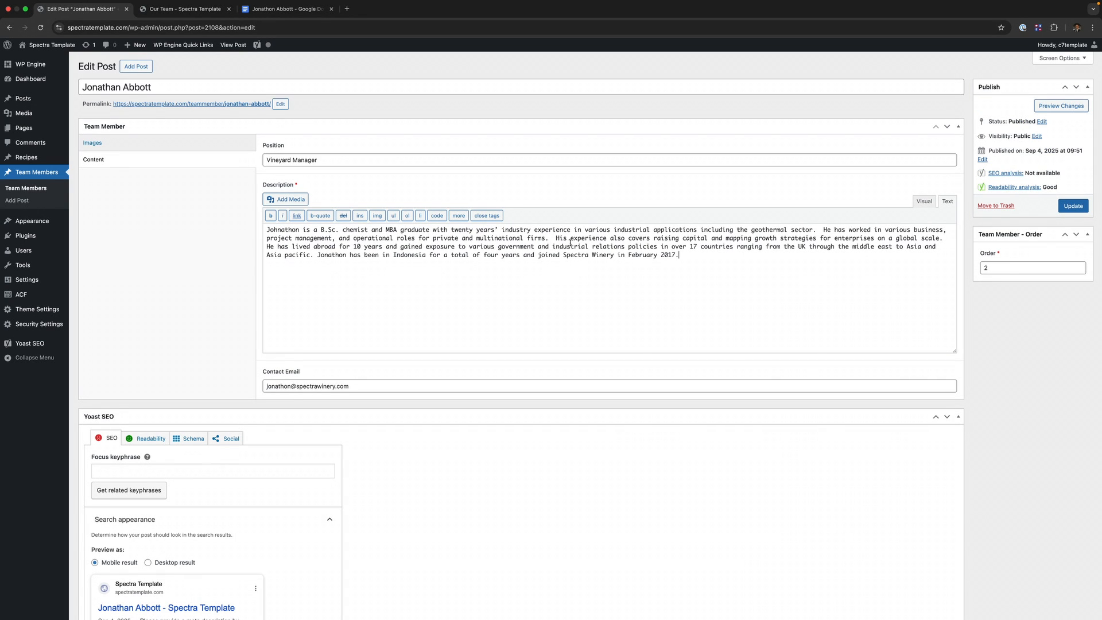
- Try a Heading 1 line above the bio in the Visual editor and inspect its HTML
click(923, 201)
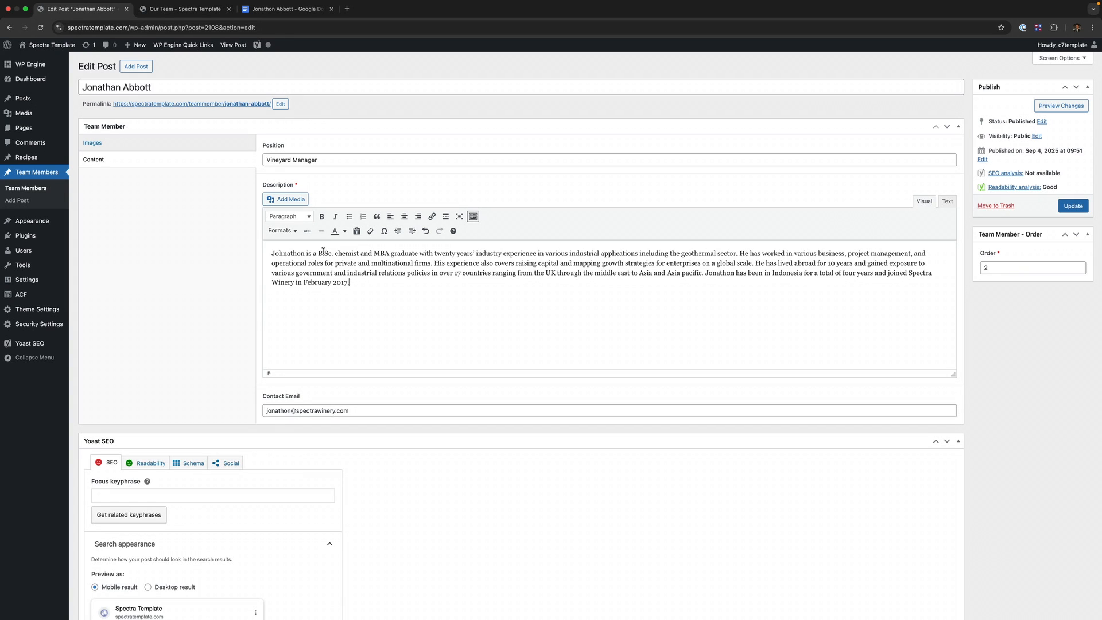
click(272, 253)
key(Return)
text(Heading)
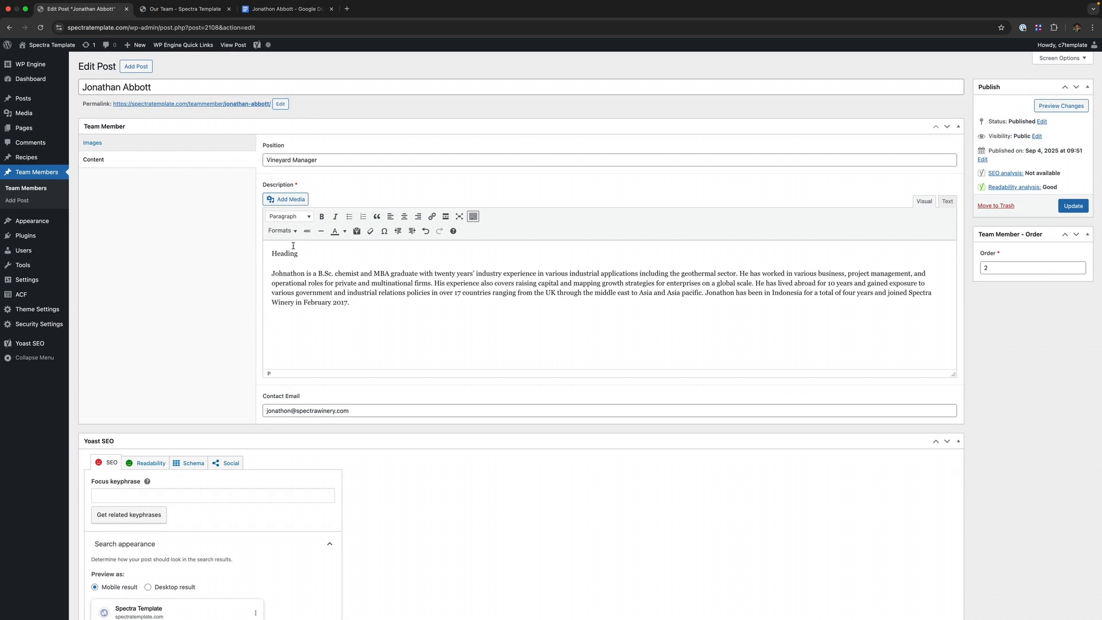
drag(272, 252, 232, 252)
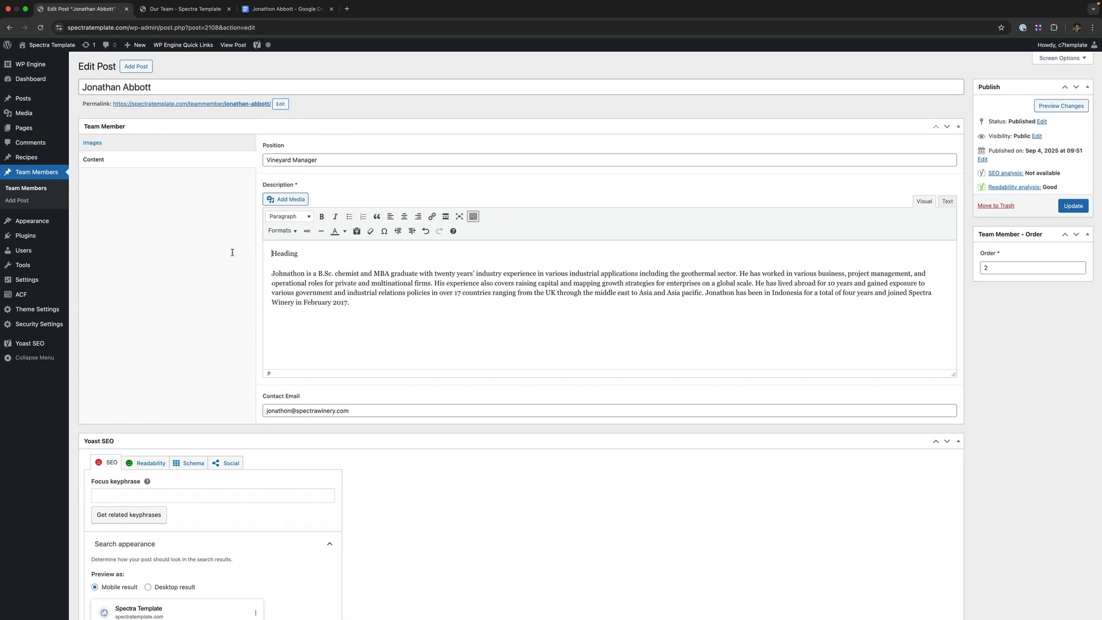
drag(304, 254, 270, 254)
click(288, 217)
click(293, 255)
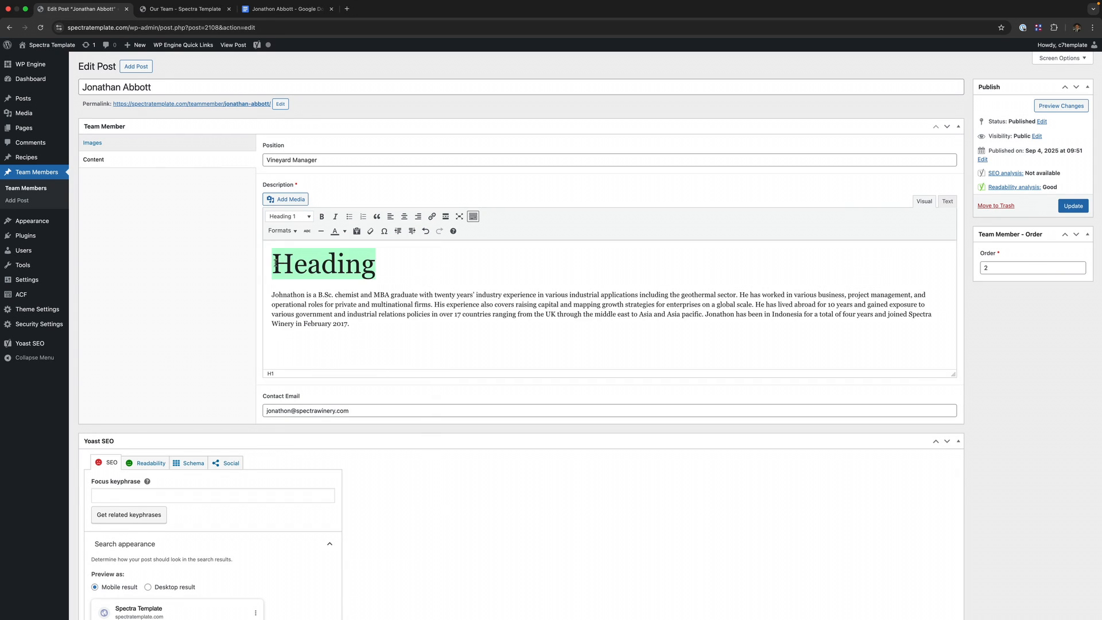
click(288, 308)
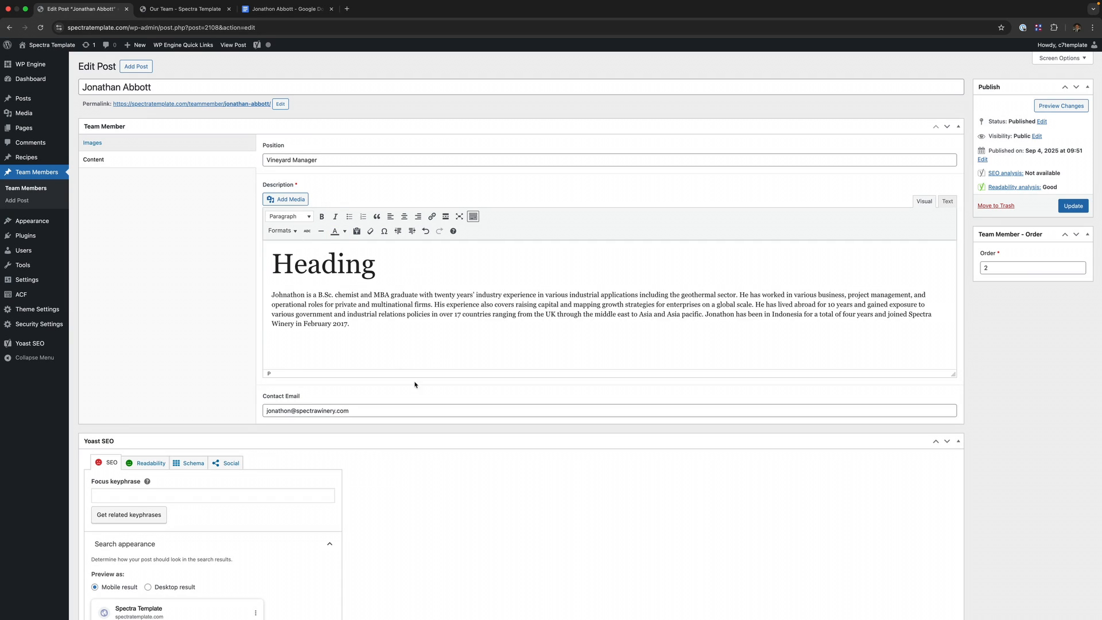
click(947, 202)
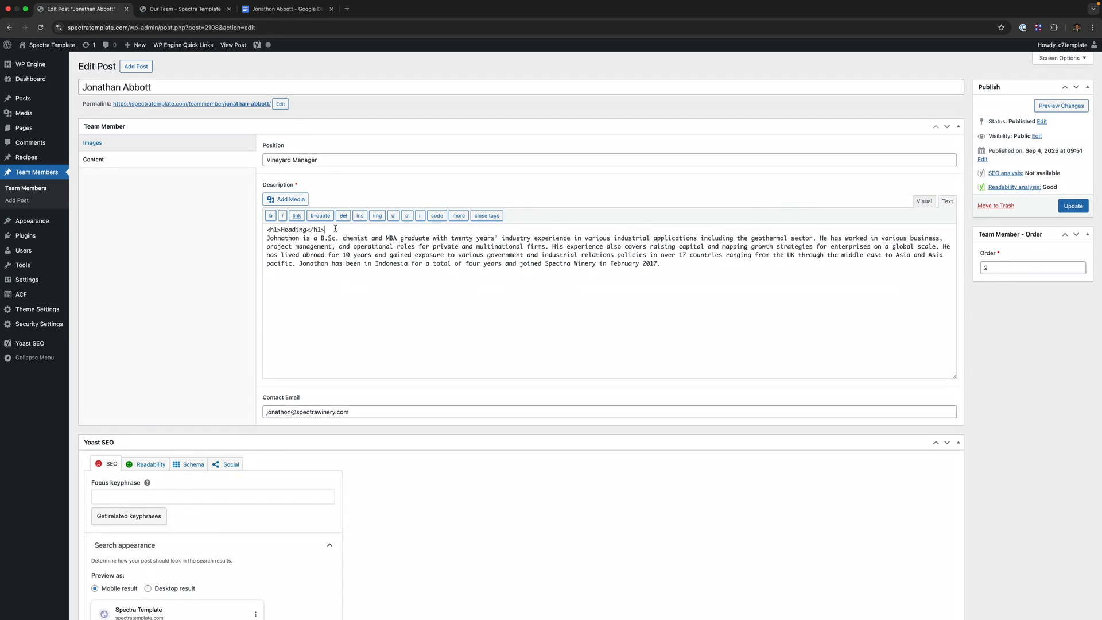
drag(325, 230, 261, 232)
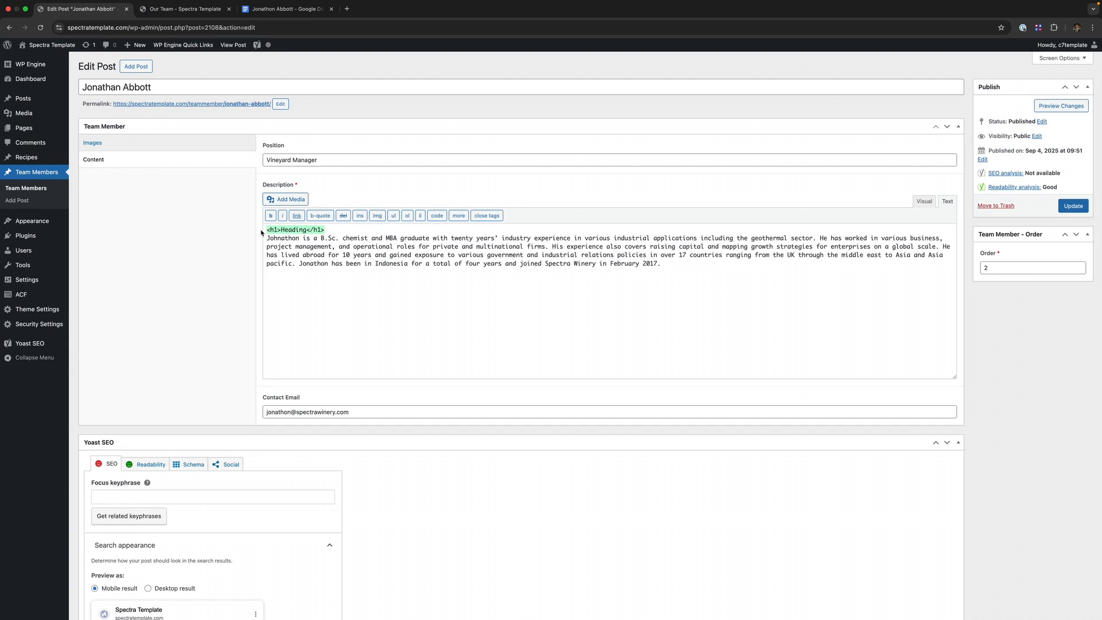
click(295, 229)
- Replace the Description with the title heading and bio paragraph copied from the Google Doc
click(279, 10)
click(568, 295)
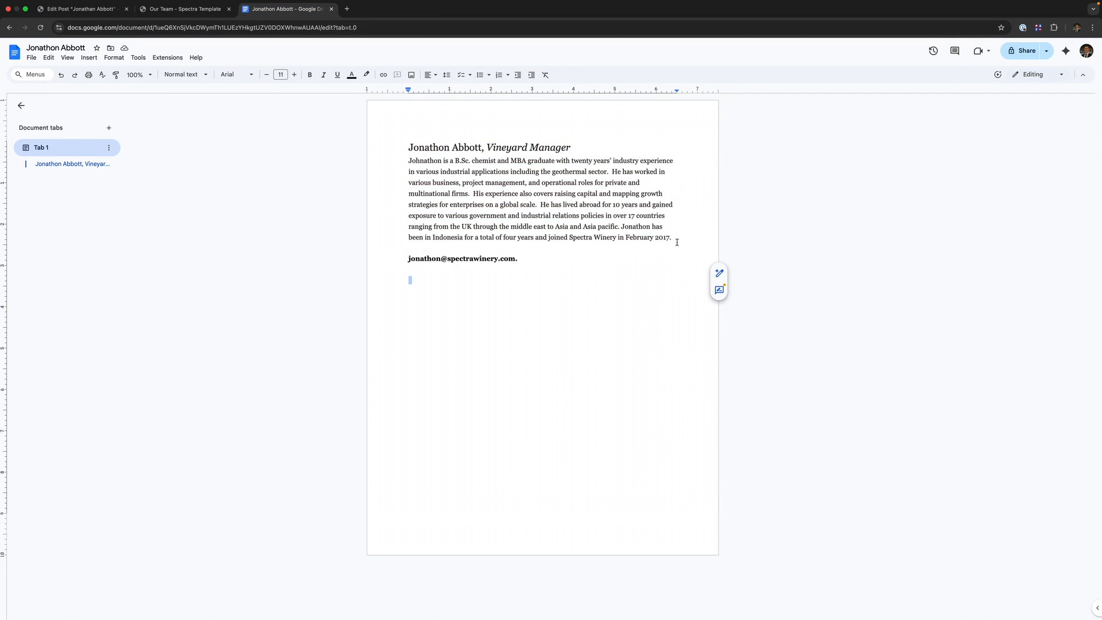
drag(677, 239, 406, 149)
key(ctrl+c)
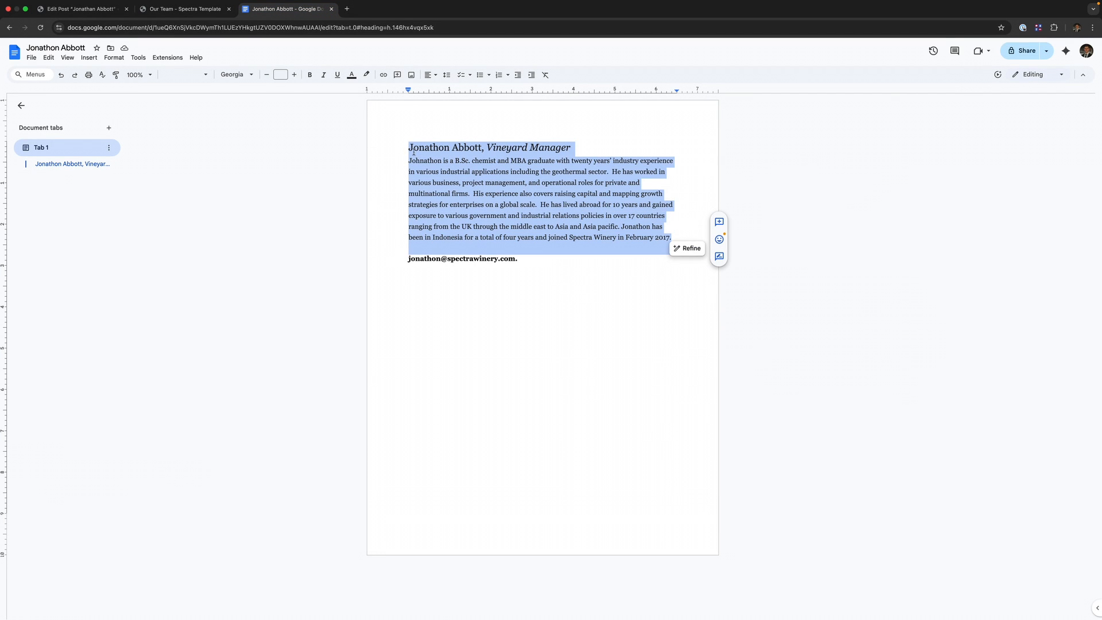
click(80, 8)
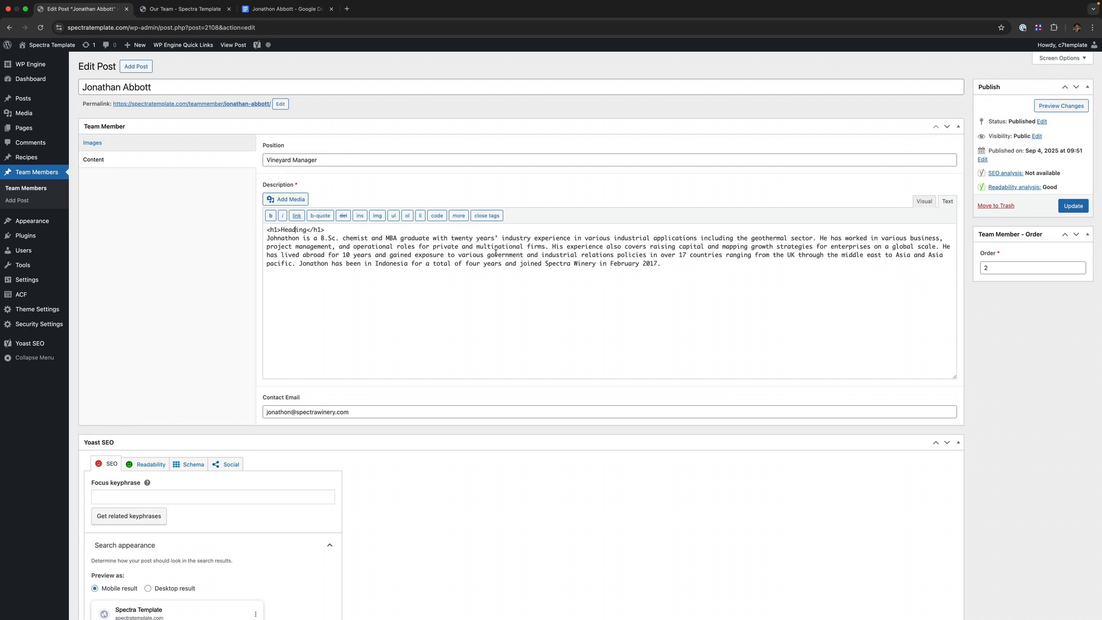
click(922, 201)
key(ctrl+a)
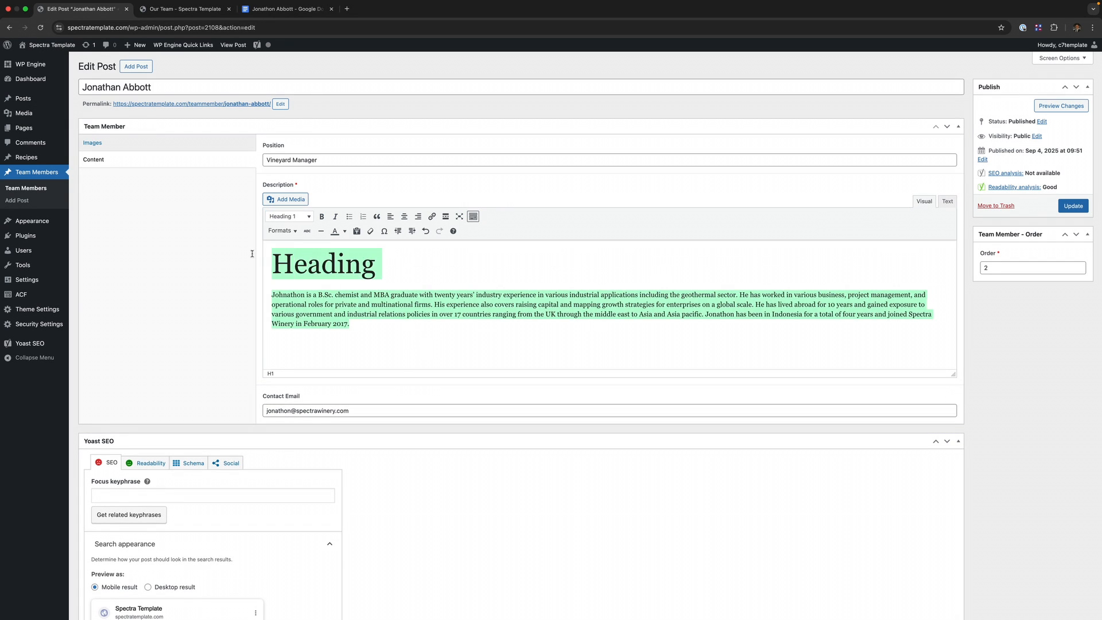
key(ctrl+v)
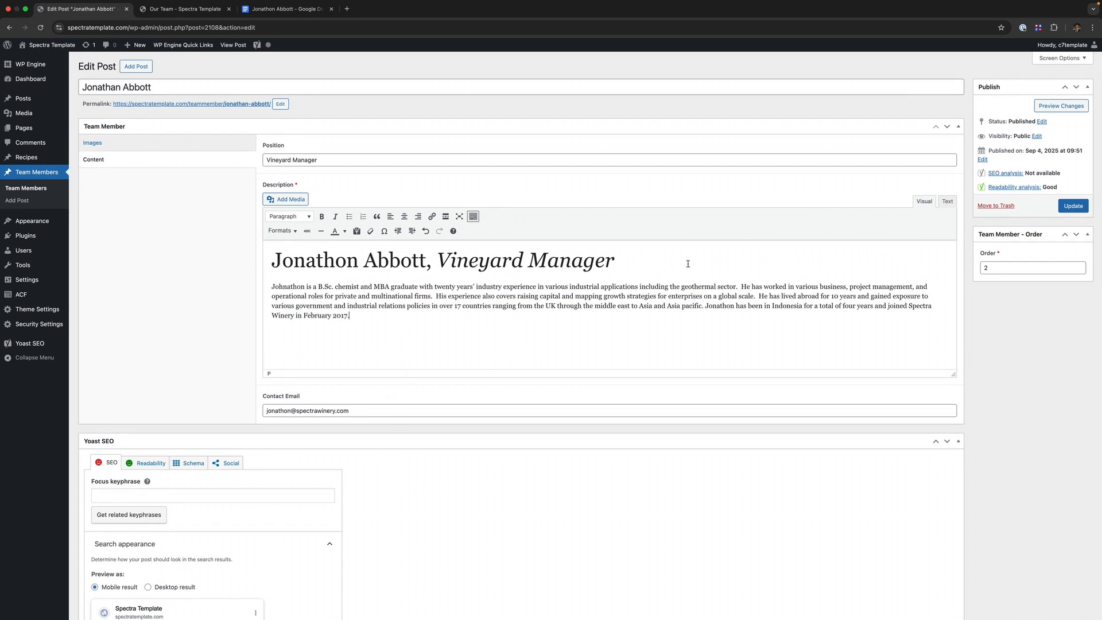
- Replace the Description's heading markup with plain text in the Text view
drag(685, 264, 241, 266)
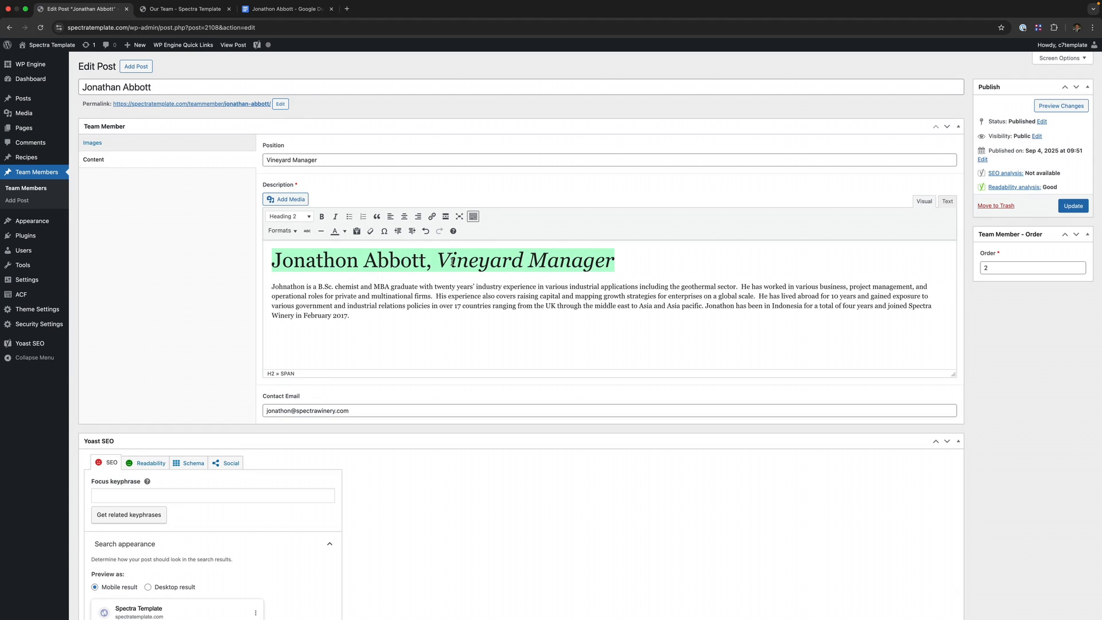
click(947, 201)
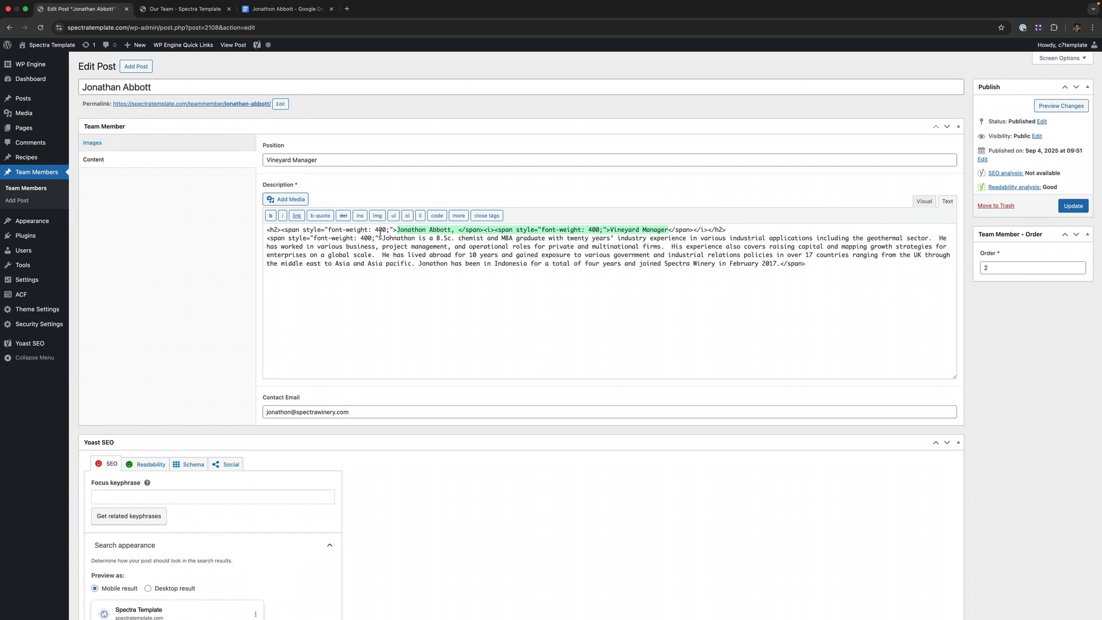
drag(397, 232, 367, 231)
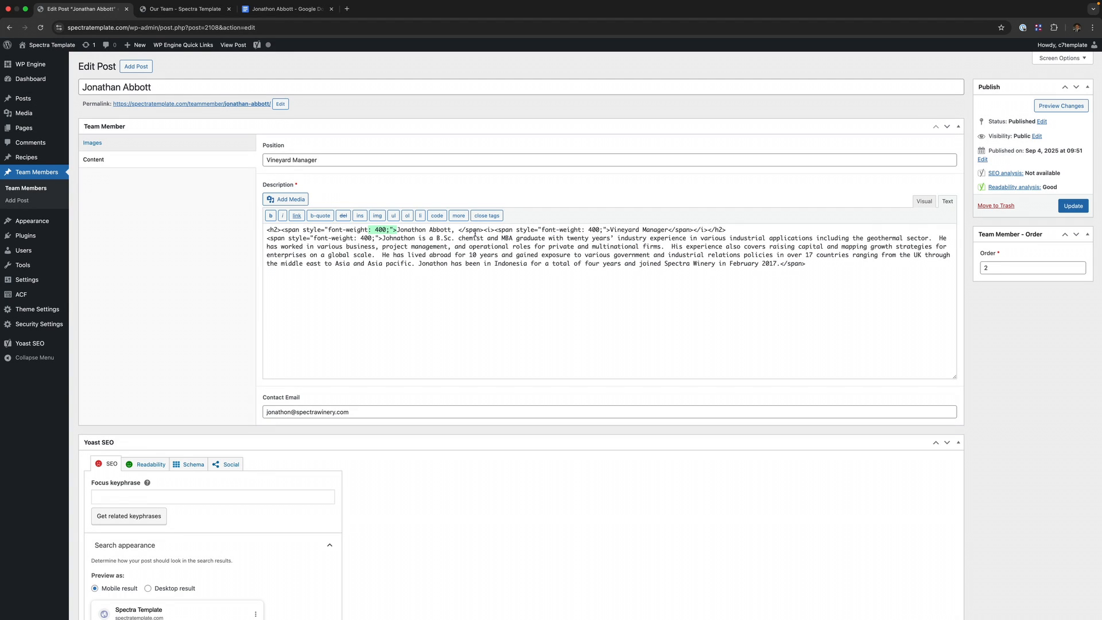
click(835, 266)
scroll(740, 262, down, 1)
drag(746, 263, 263, 229)
key(ctrl+v)
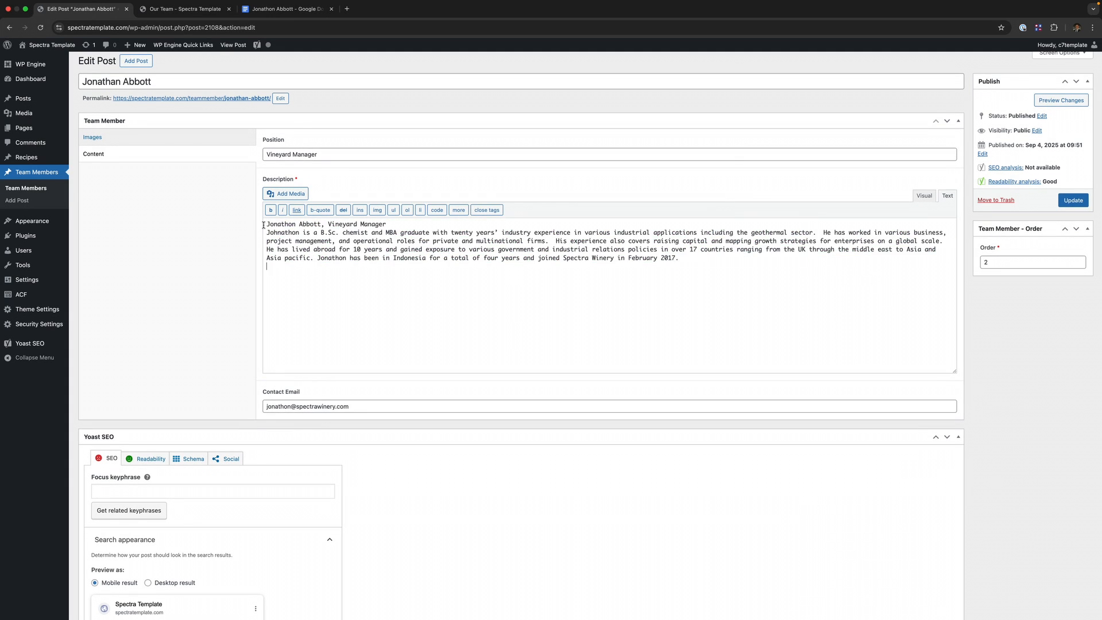
drag(387, 224, 259, 228)
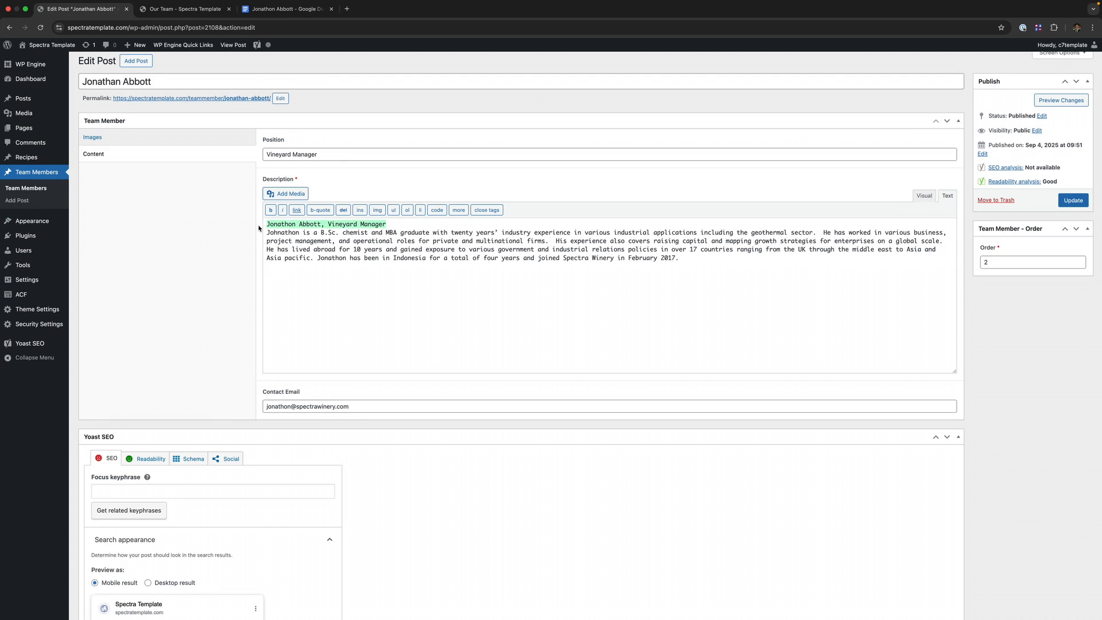
click(717, 258)
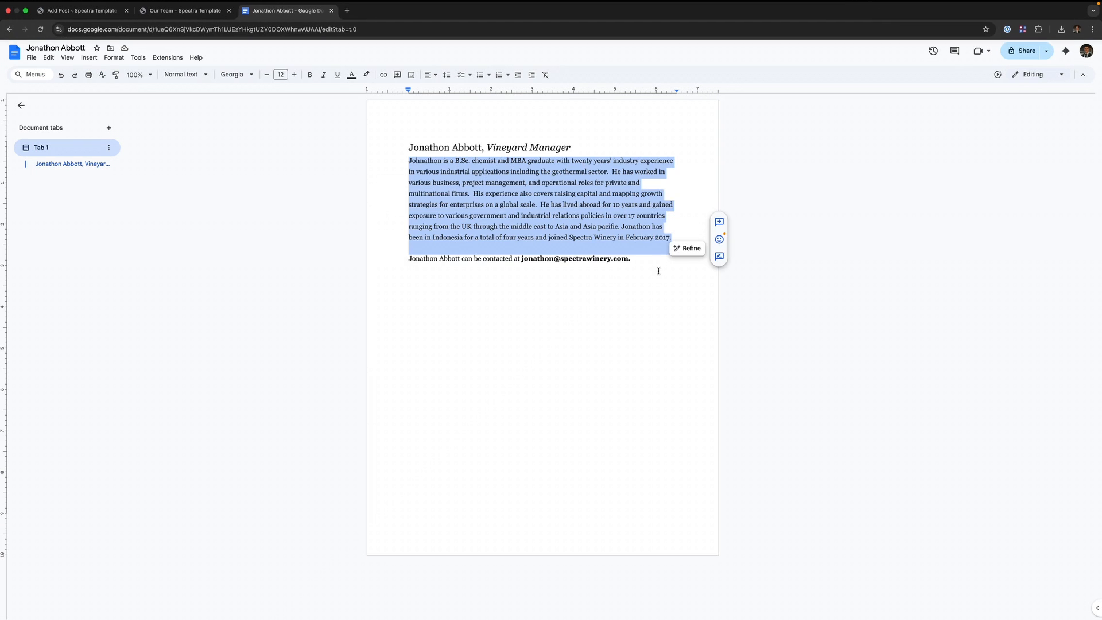
- In the Google Doc, trim the contact sentence down to just the email and copy it
click(639, 302)
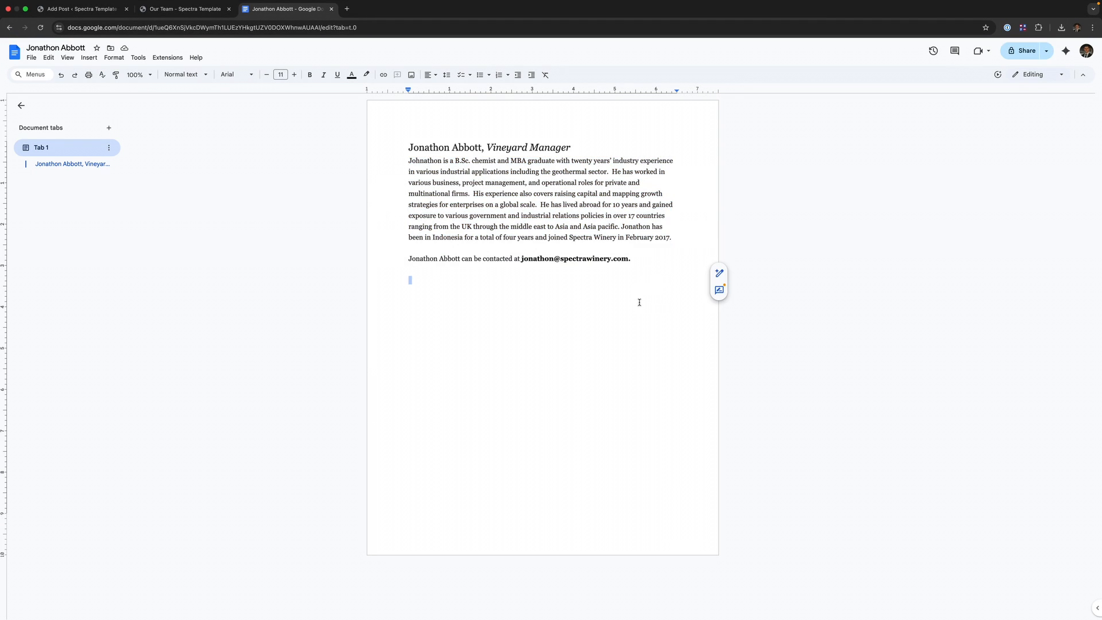
drag(515, 266, 372, 256)
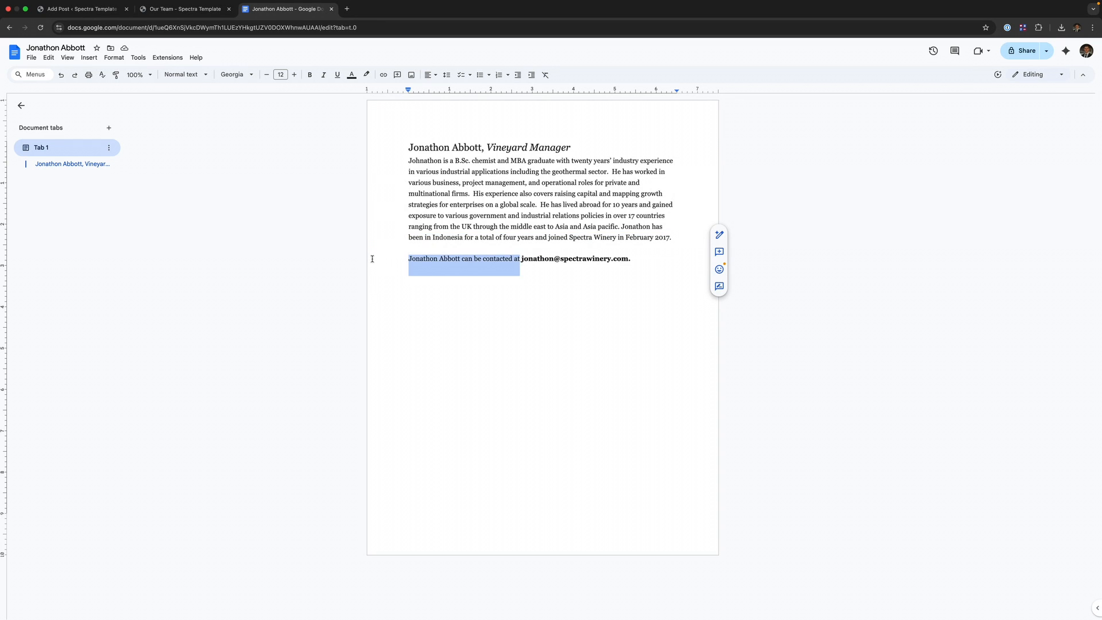
key(BackSpace)
drag(536, 267, 402, 263)
key(super+c)
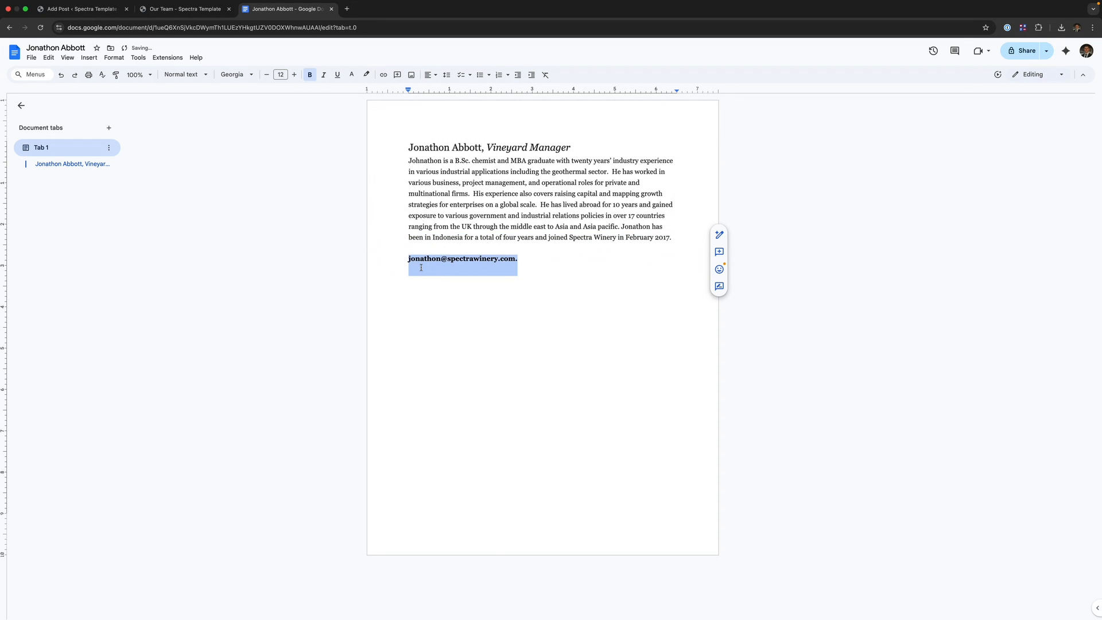
click(97, 10)
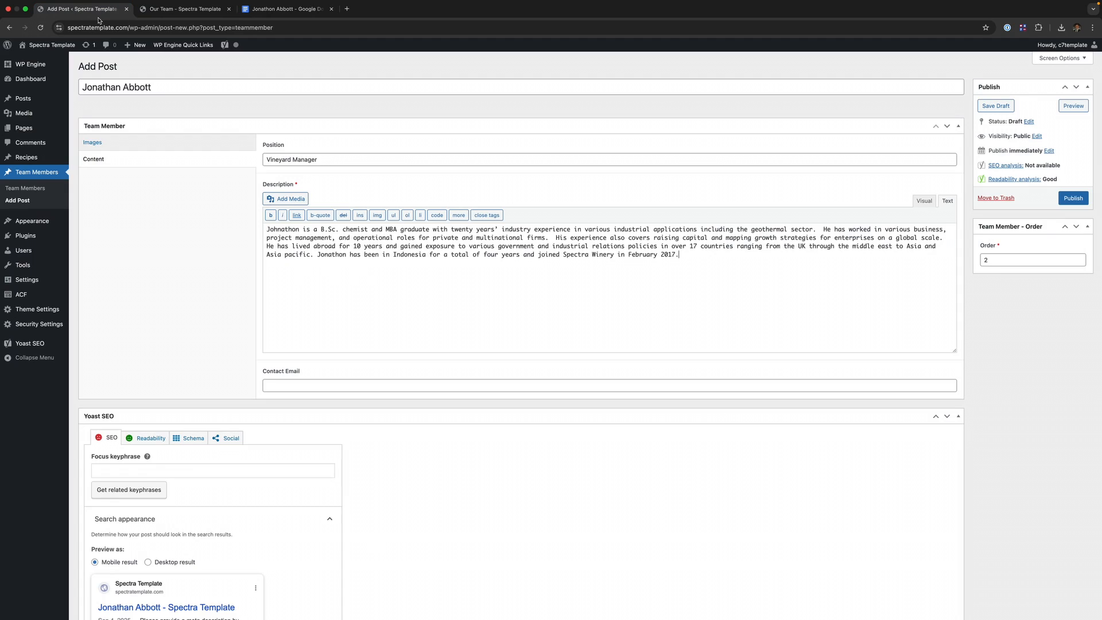
- Paste the copied address into Contact Email and publish the team member post
click(432, 382)
key(super+v)
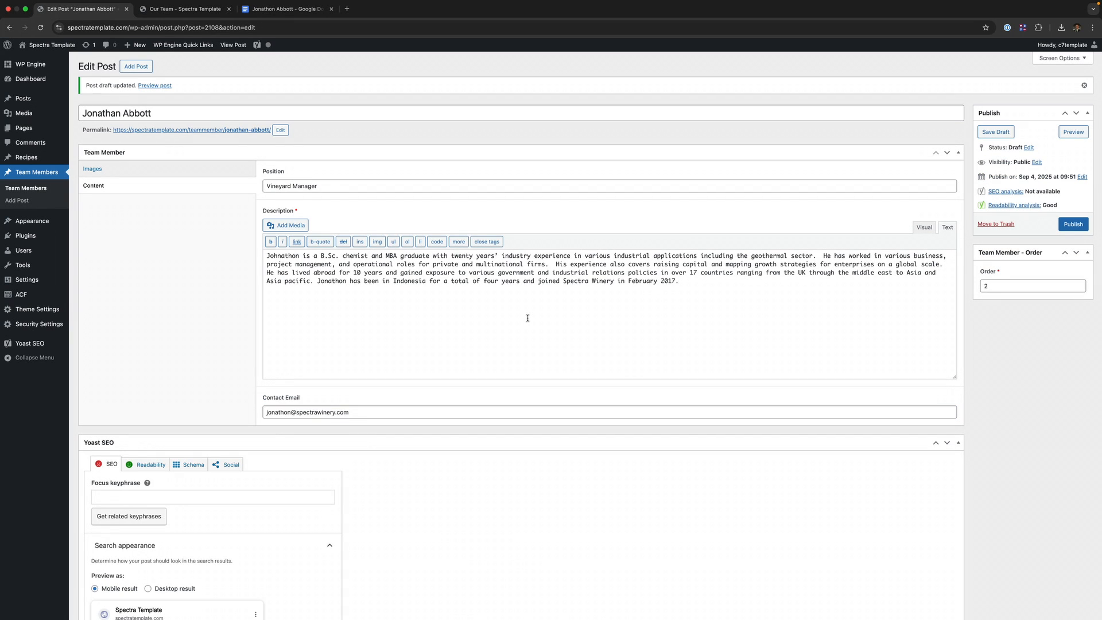
click(1074, 228)
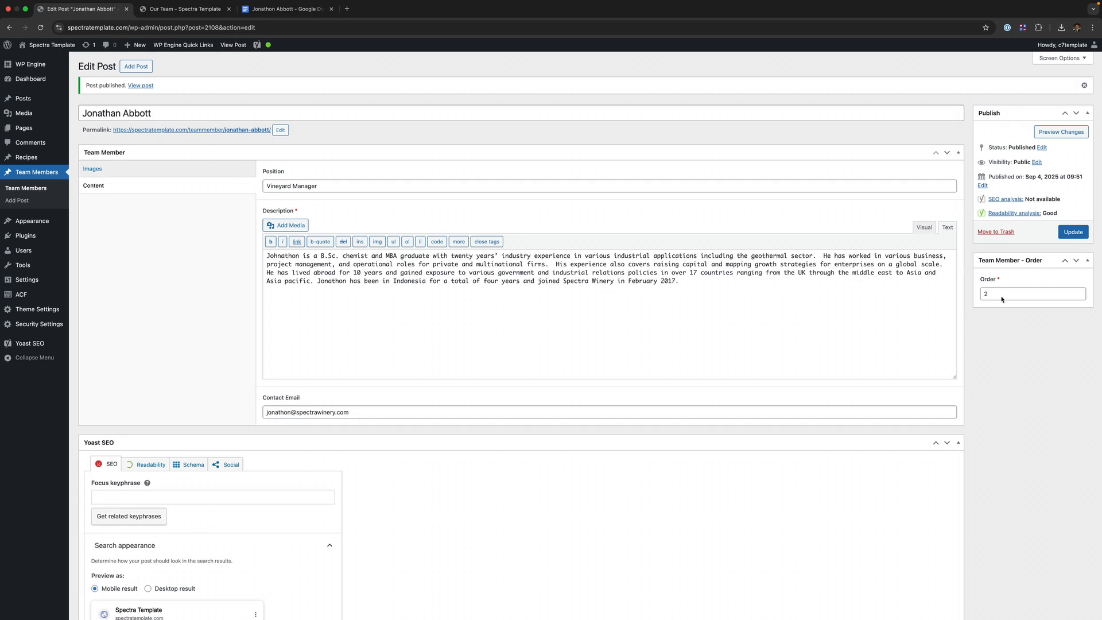
click(193, 14)
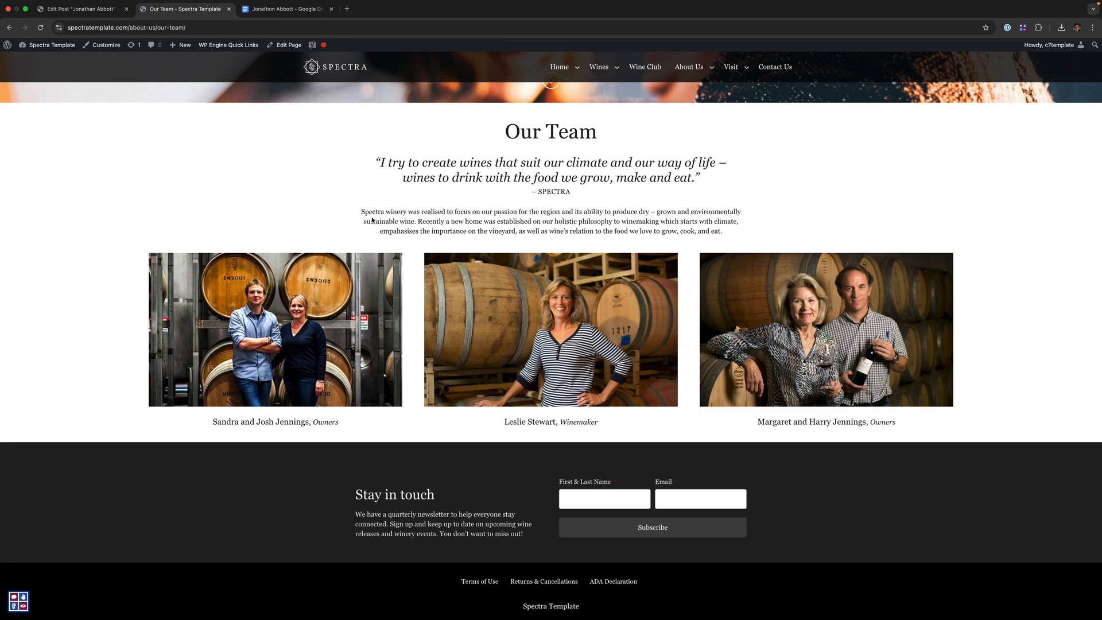
key(super+r)
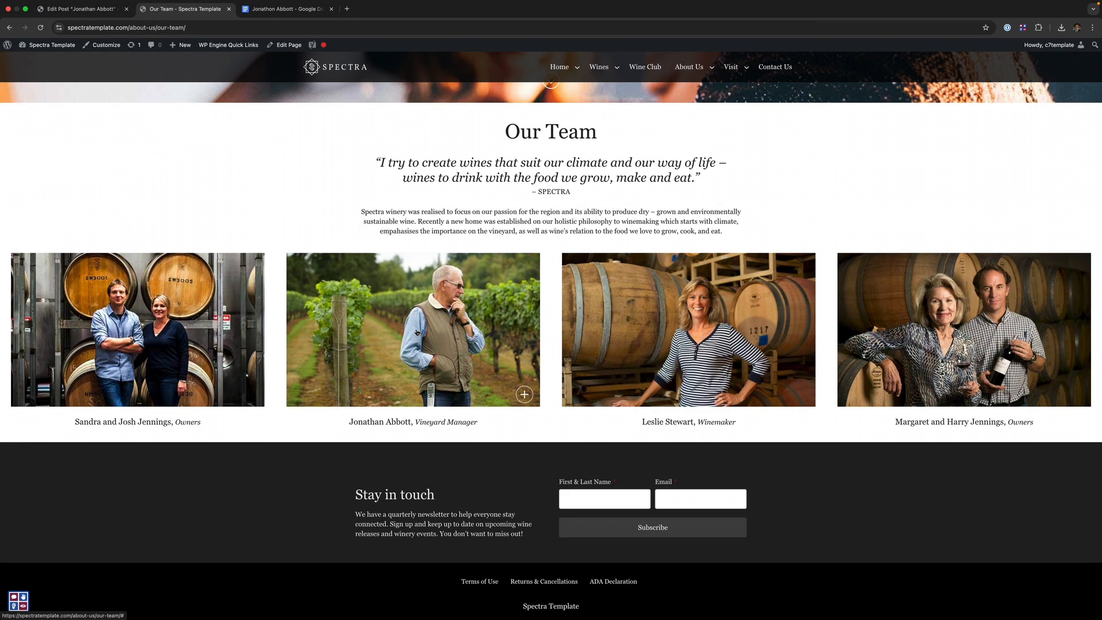
click(400, 314)
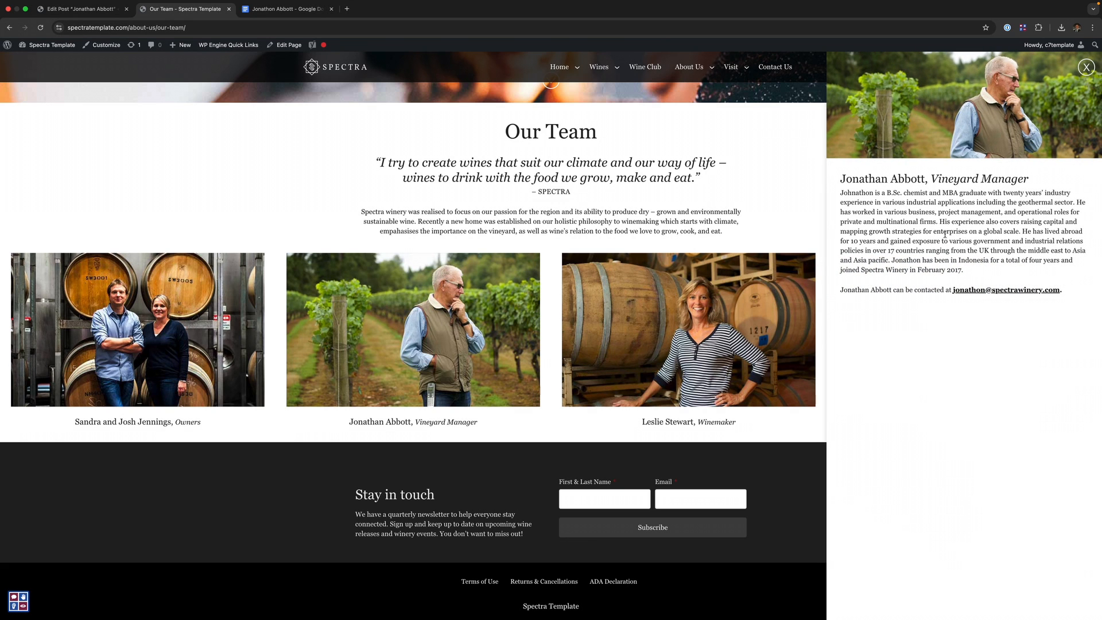
drag(1029, 178, 929, 176)
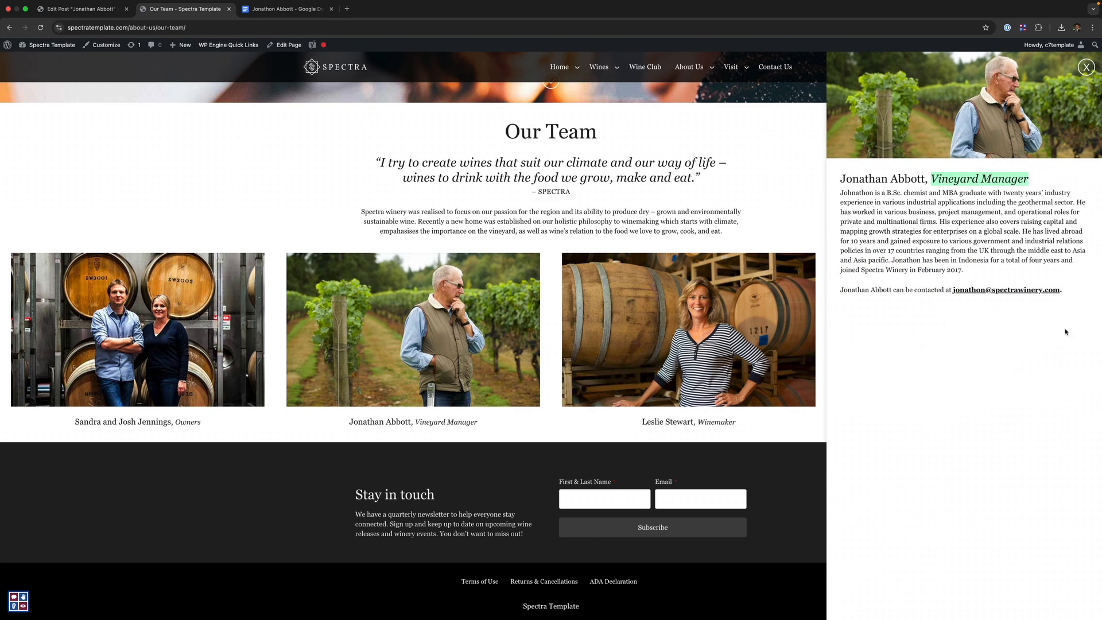
drag(1065, 332, 952, 291)
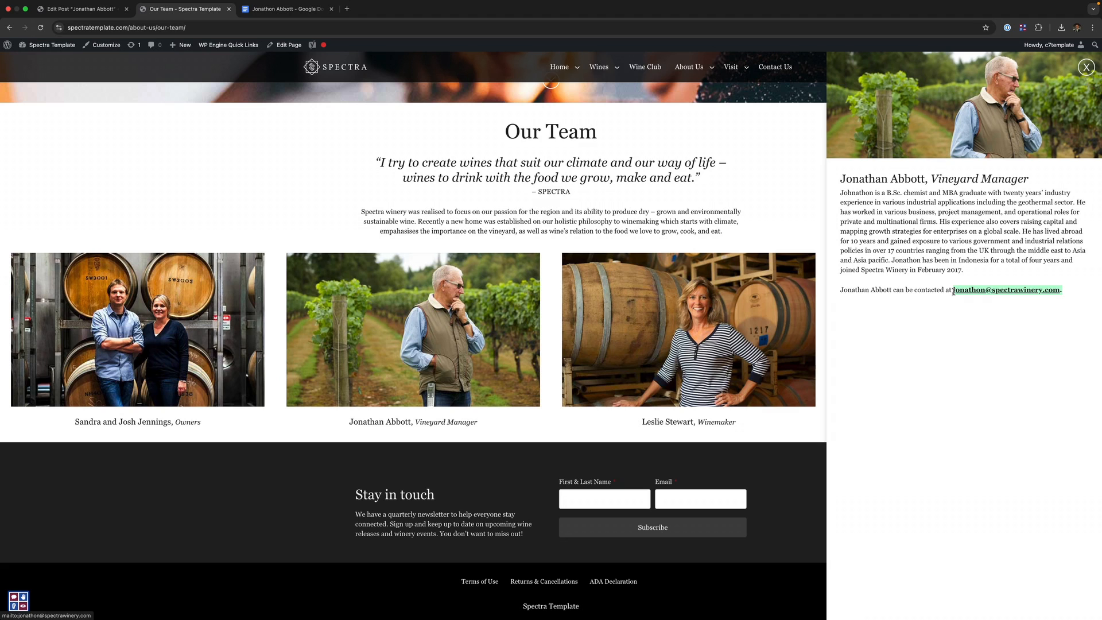
click(950, 410)
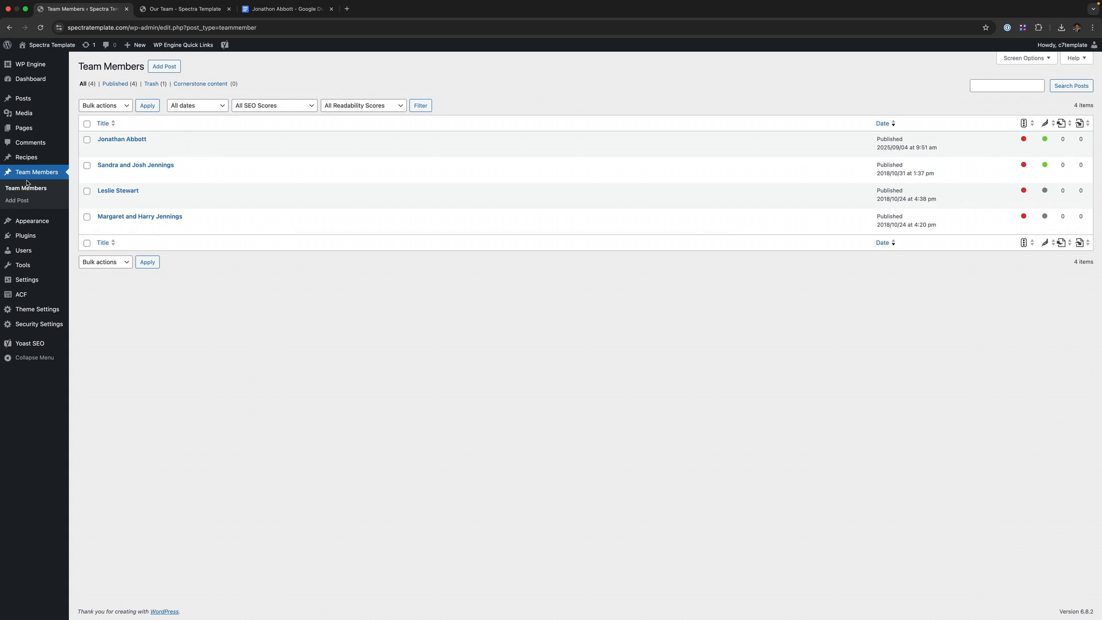
- Open the Our Team page in the editor and review its banner, intro and newsletter blocks
click(32, 133)
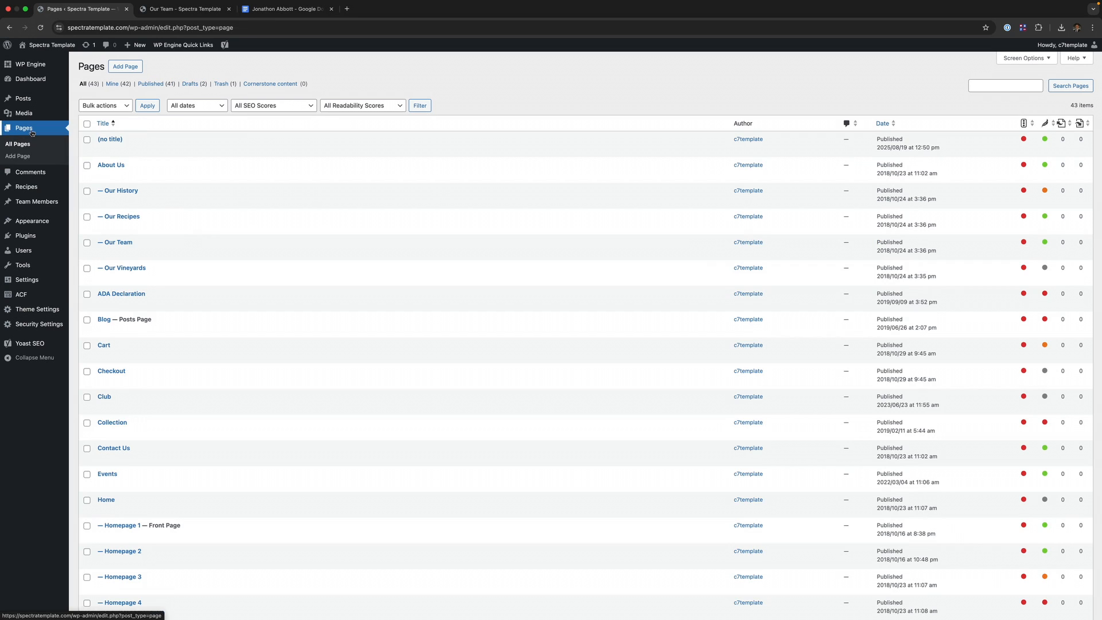
click(110, 242)
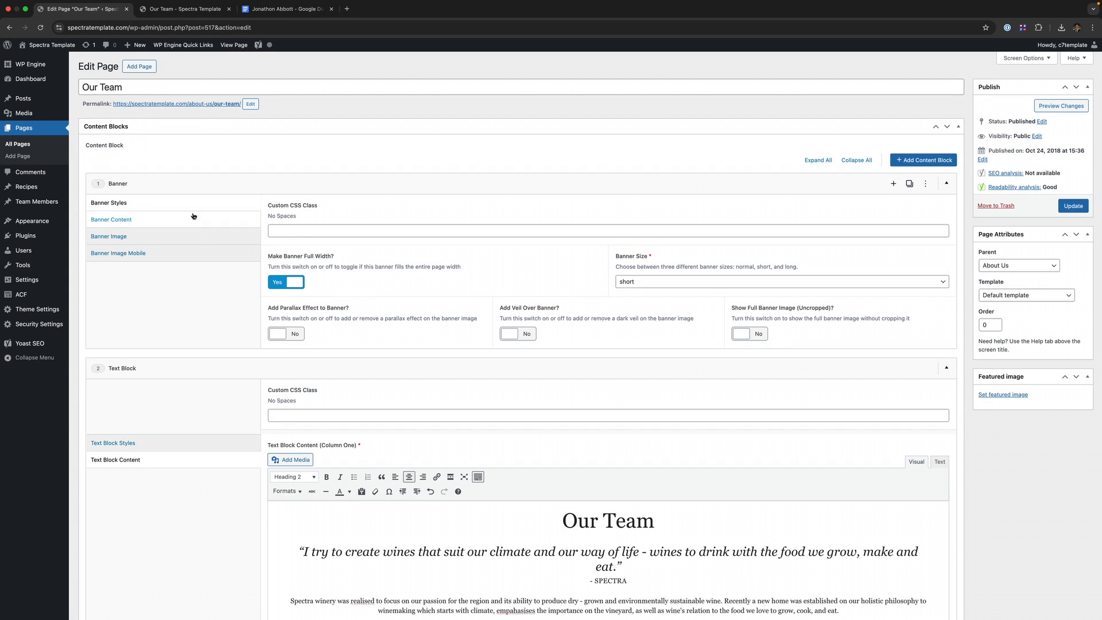
scroll(786, 324, down, 5)
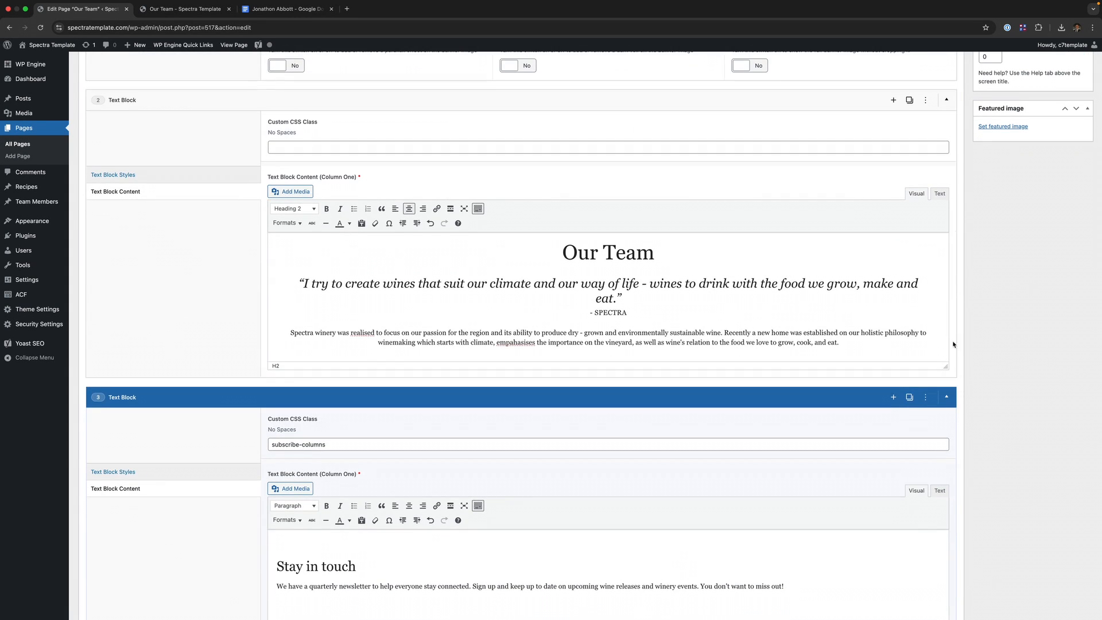
scroll(481, 316, down, 4)
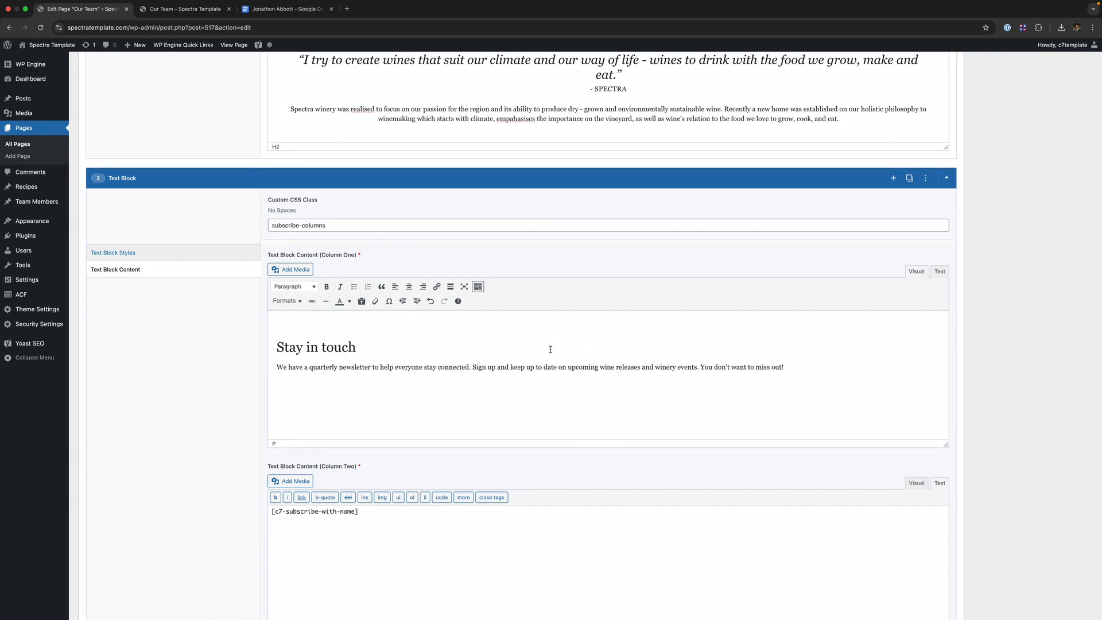
scroll(548, 347, up, 1)
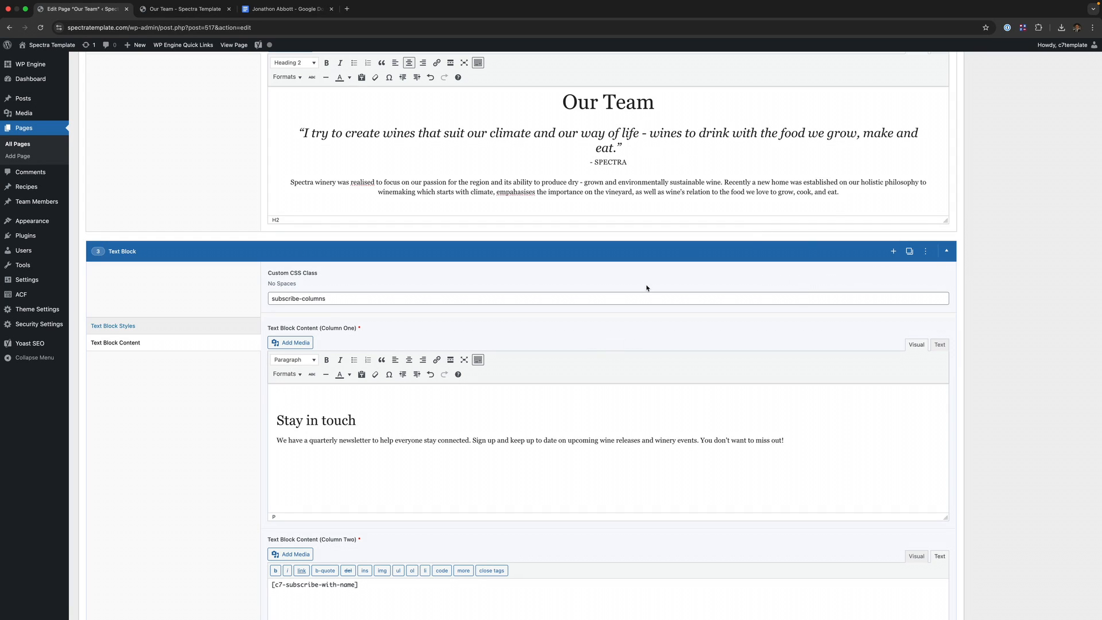
- Insert a Team Members layout with 4 members per row and update the Our Team page
click(892, 252)
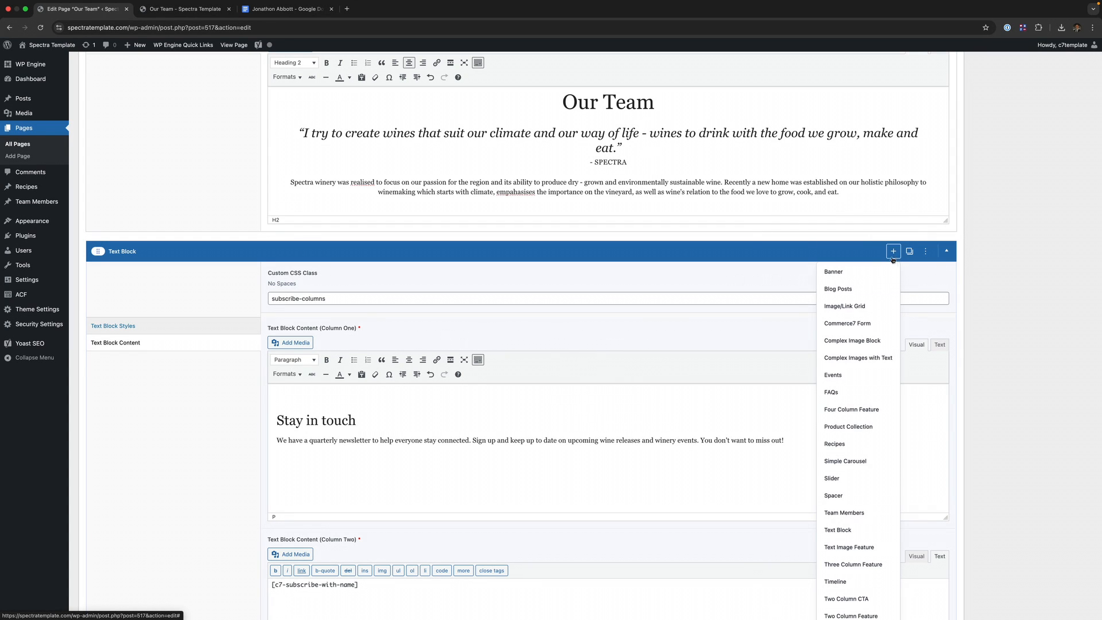
click(840, 514)
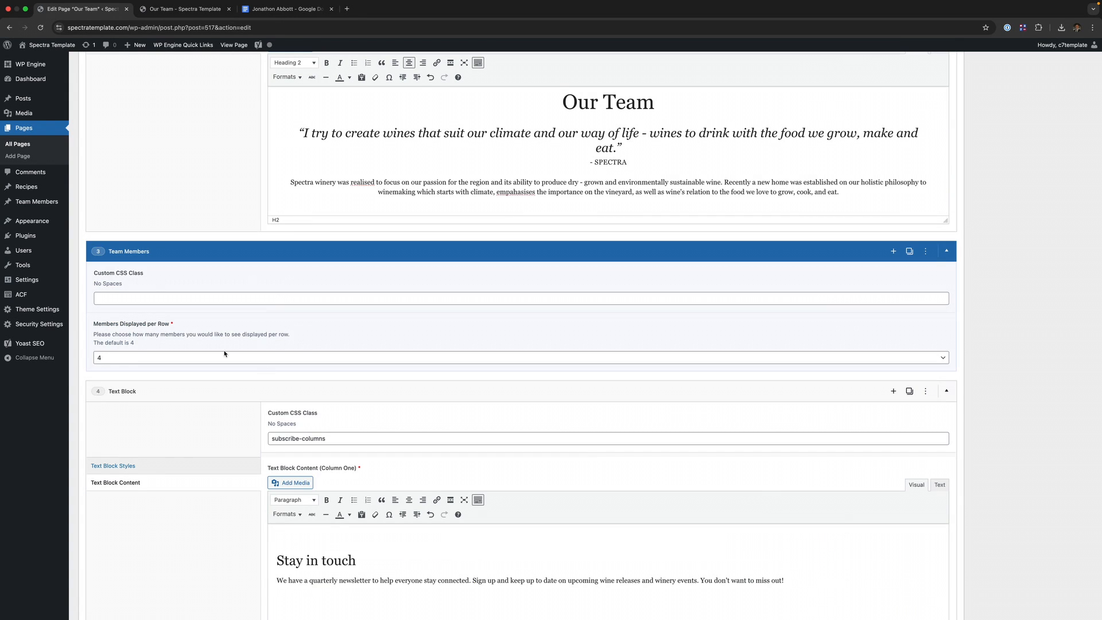
click(287, 358)
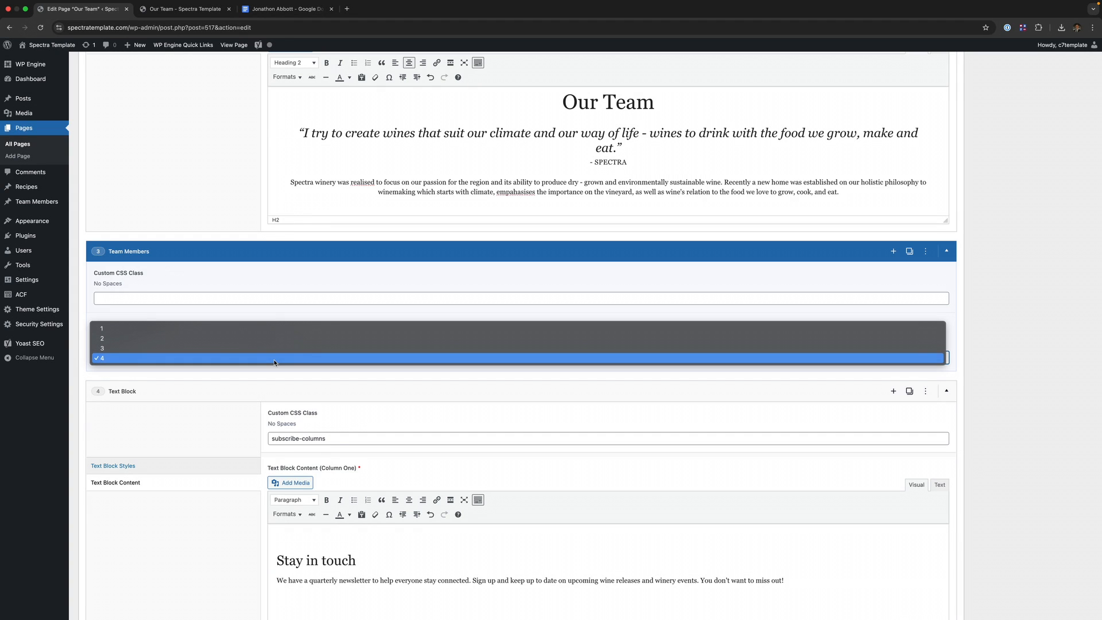
click(275, 358)
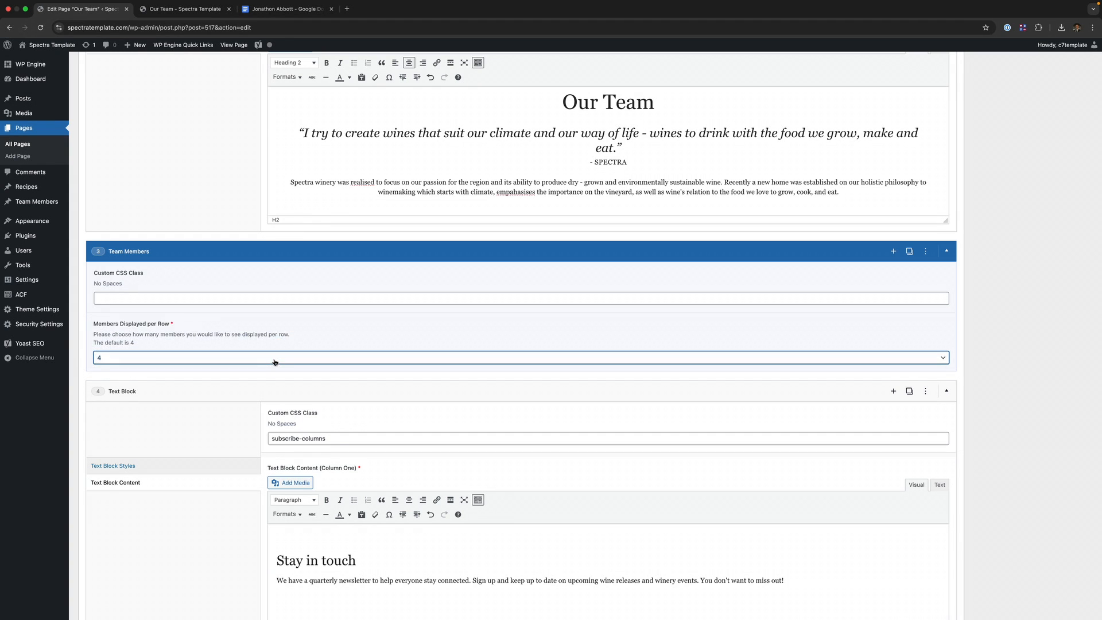
scroll(742, 203, up, 10)
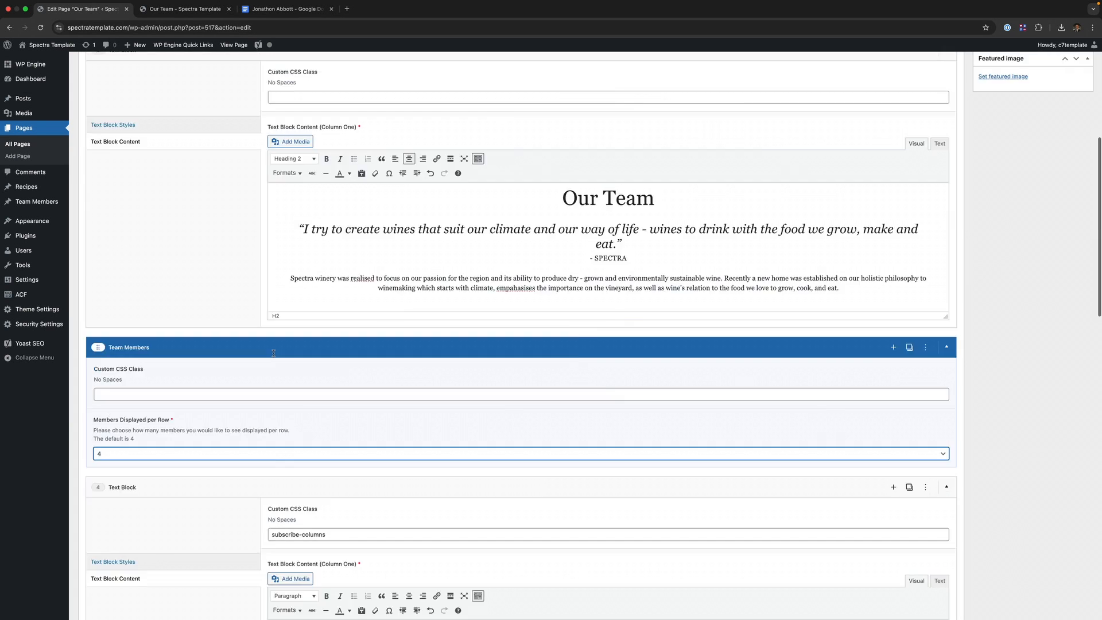
click(1072, 207)
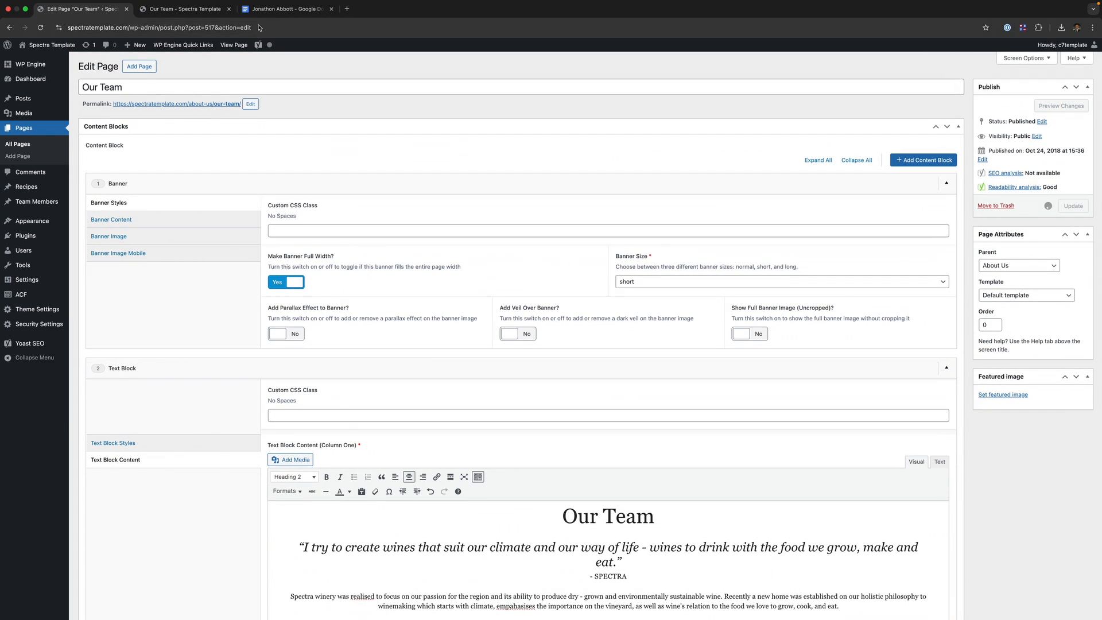
click(190, 11)
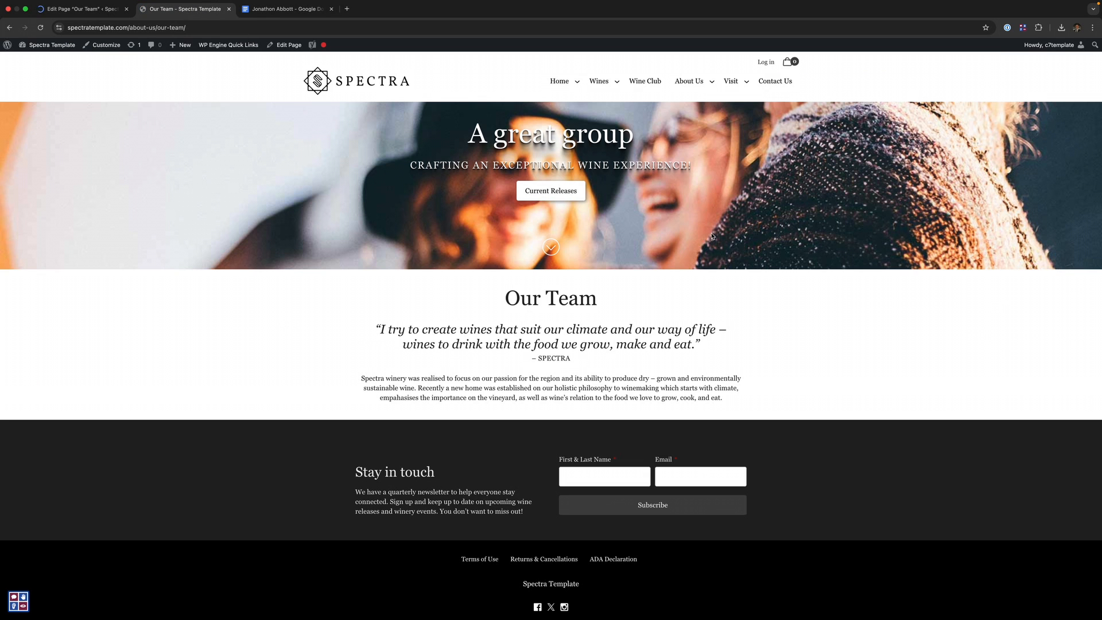
- Change the Team Members block's Members Displayed per Row to 2
key(super+r)
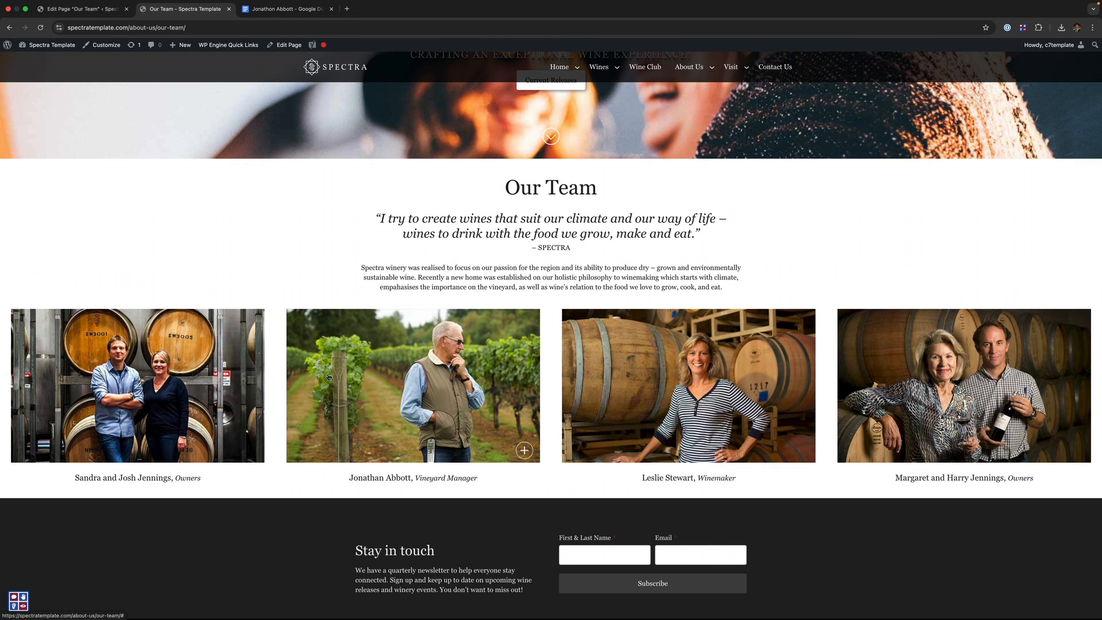
key(ctrl+shift+Tab)
scroll(251, 283, down, 5)
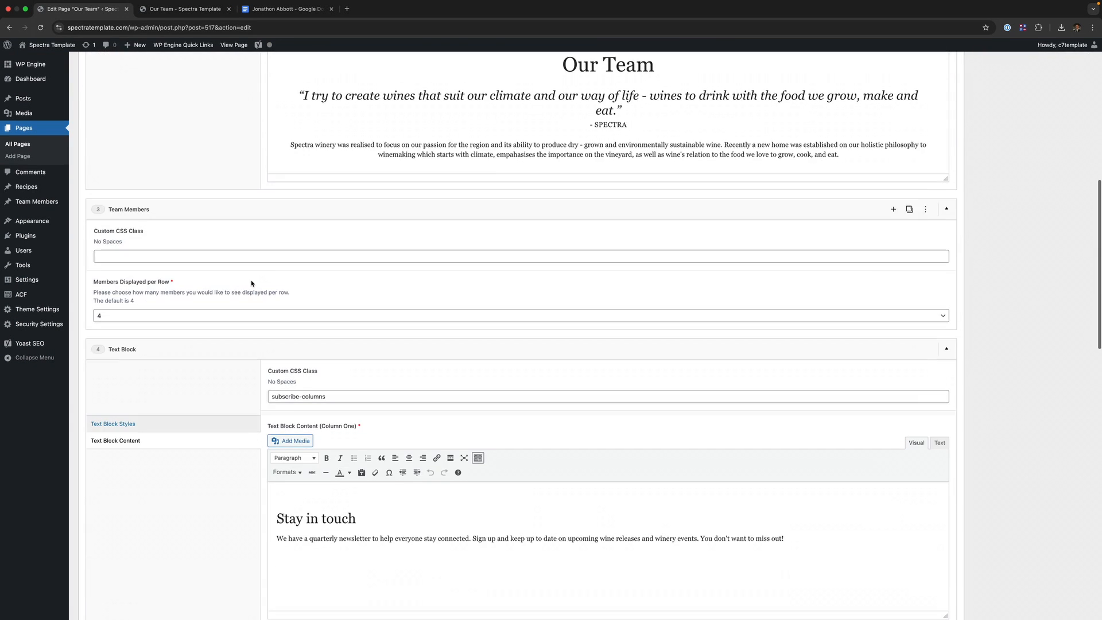
click(182, 315)
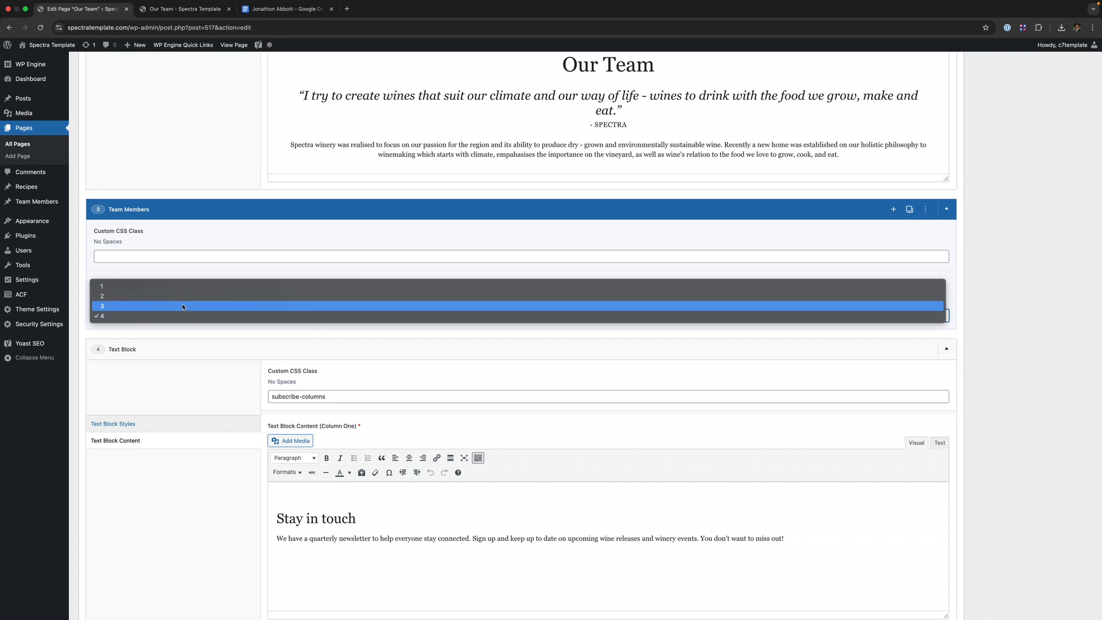
click(183, 296)
scroll(391, 284, up, 8)
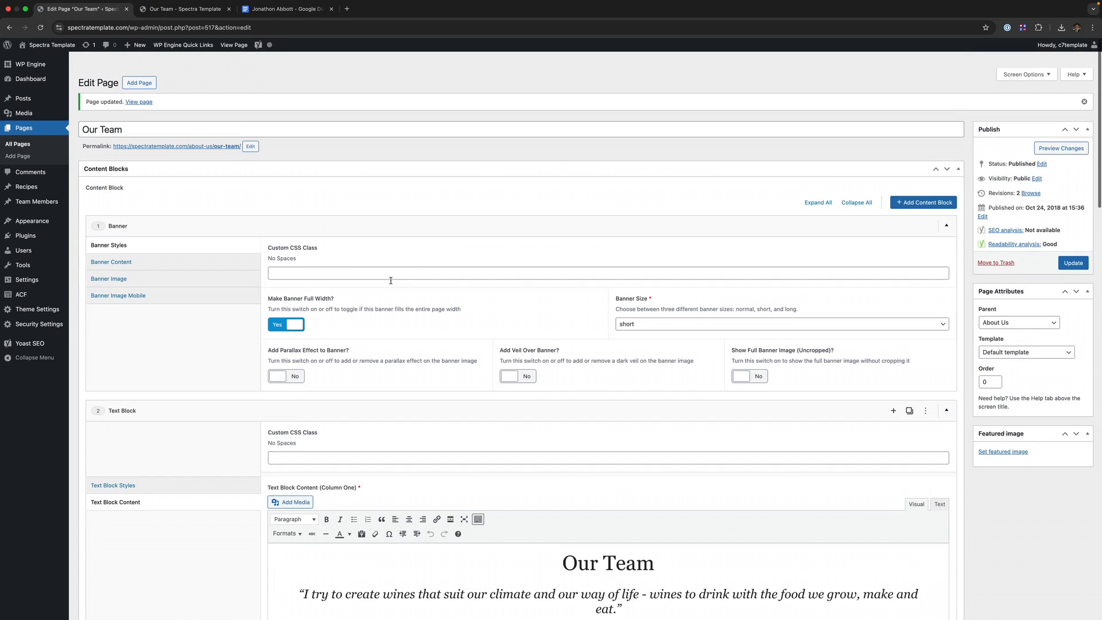
- Reload the live Our Team page and check the four members in two columns
key(super+2)
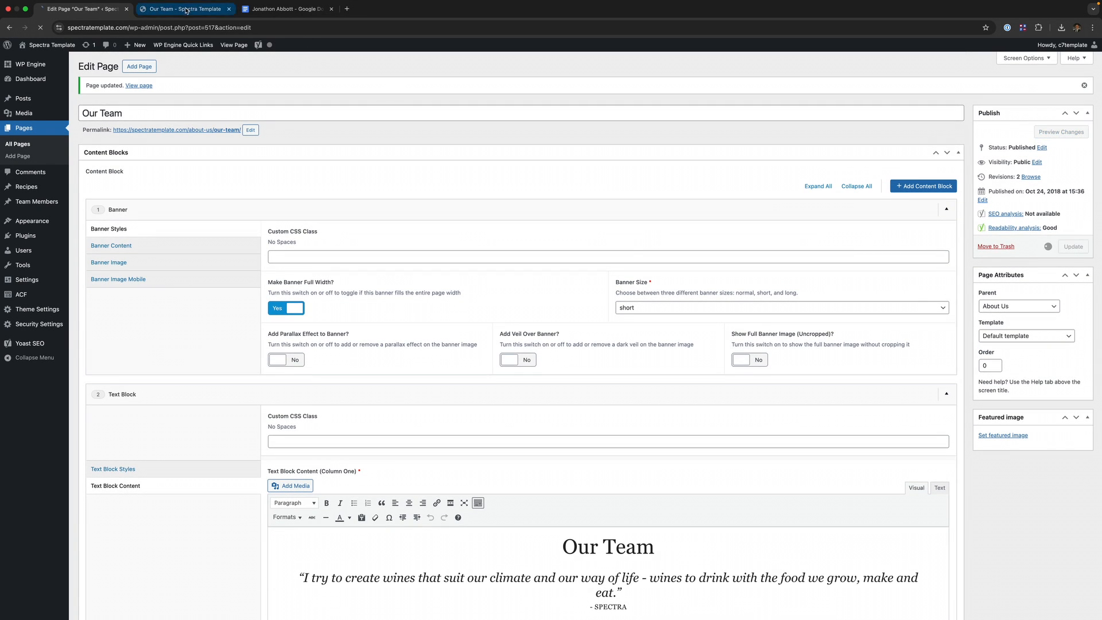
scroll(452, 202, down, 3)
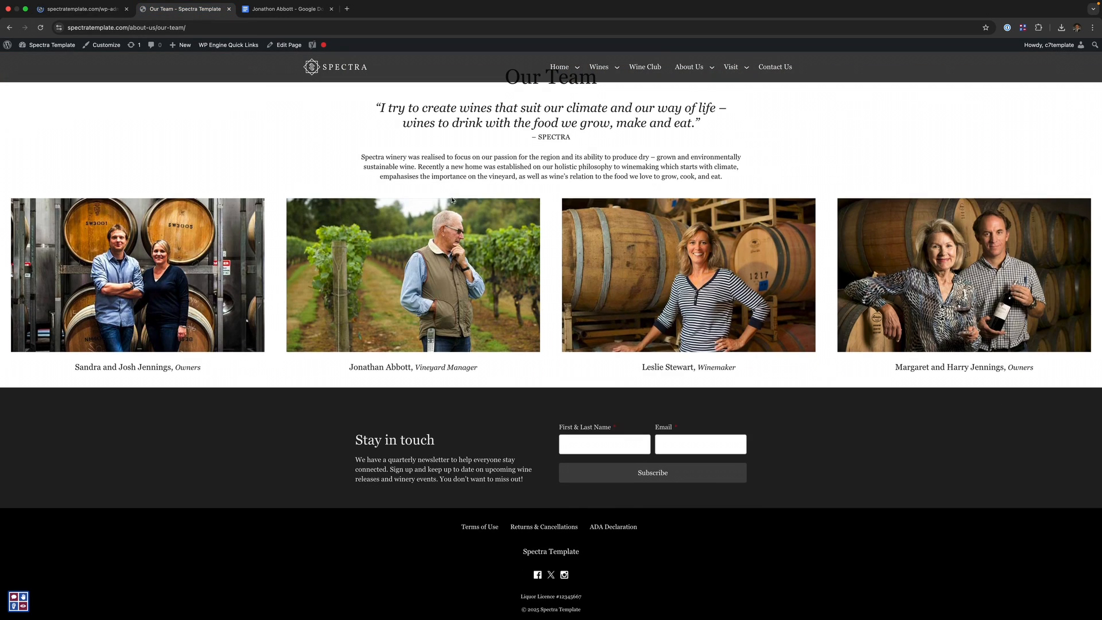
key(super+r)
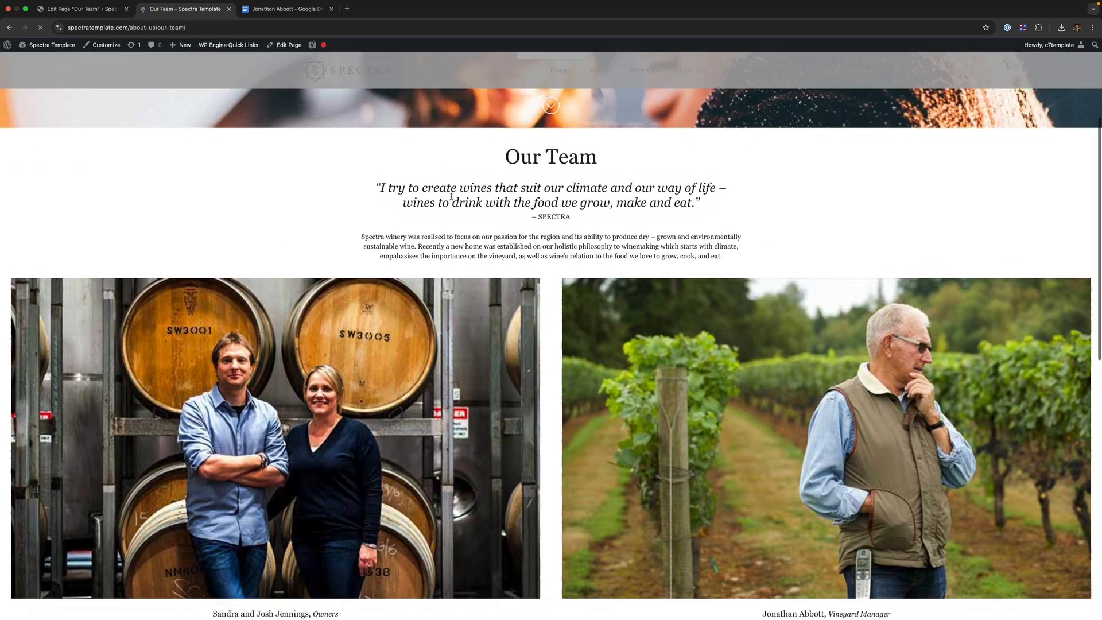
scroll(445, 298, down, 2)
scroll(443, 302, down, 5)
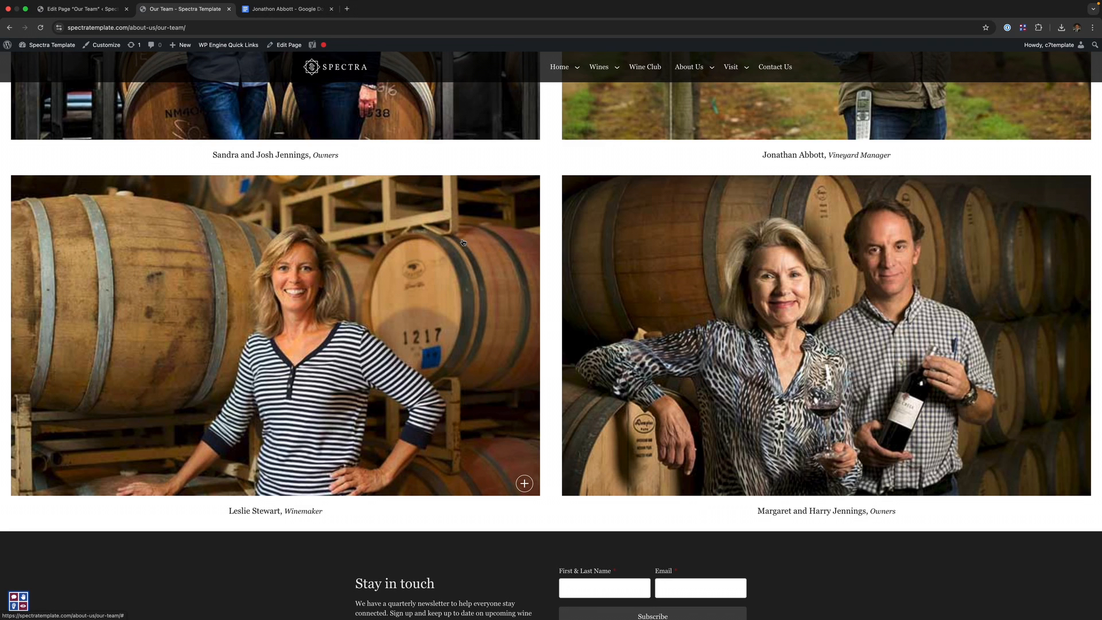
scroll(463, 238, up, 1)
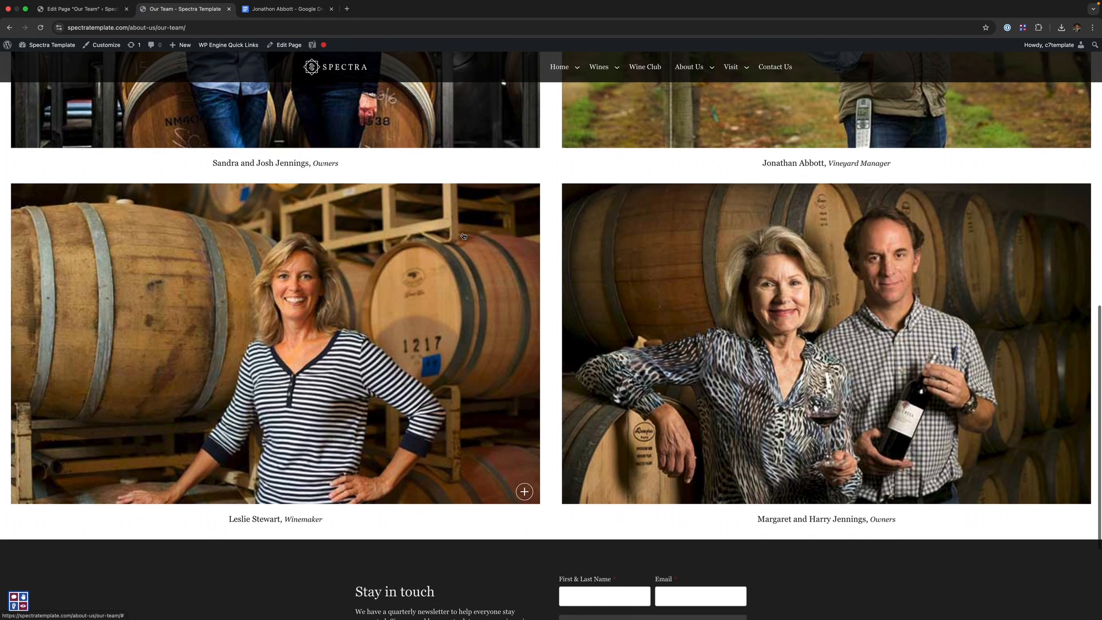
click(80, 8)
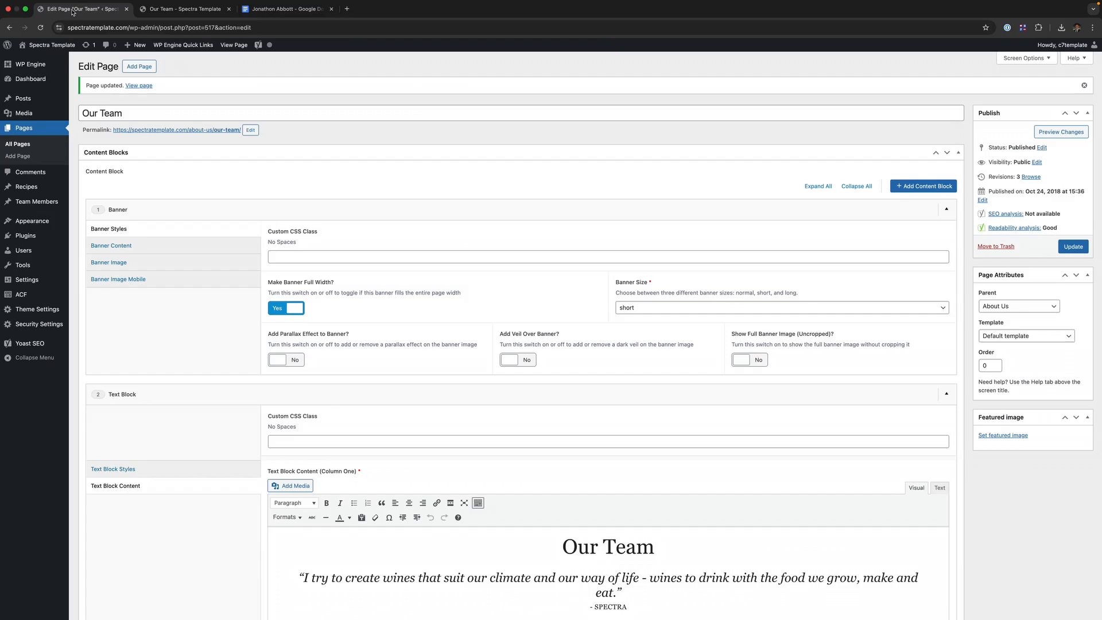
- Set Members Displayed per Row back to 4, update, and reload the live Our Team page
scroll(133, 361, down, 2)
scroll(134, 362, down, 6)
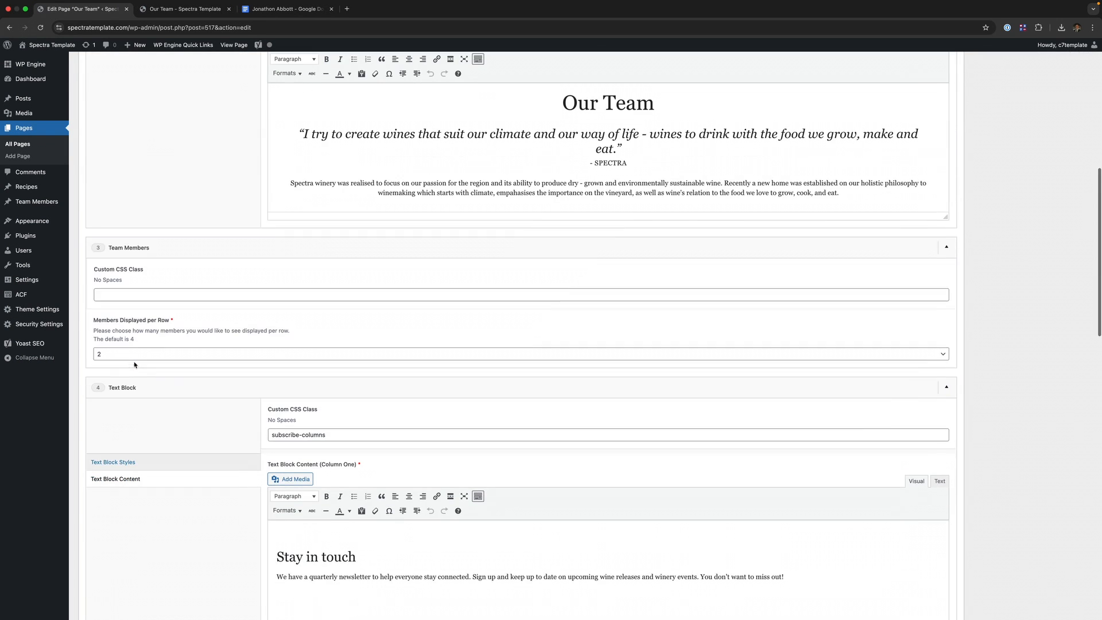
click(137, 354)
click(140, 374)
scroll(860, 287, up, 8)
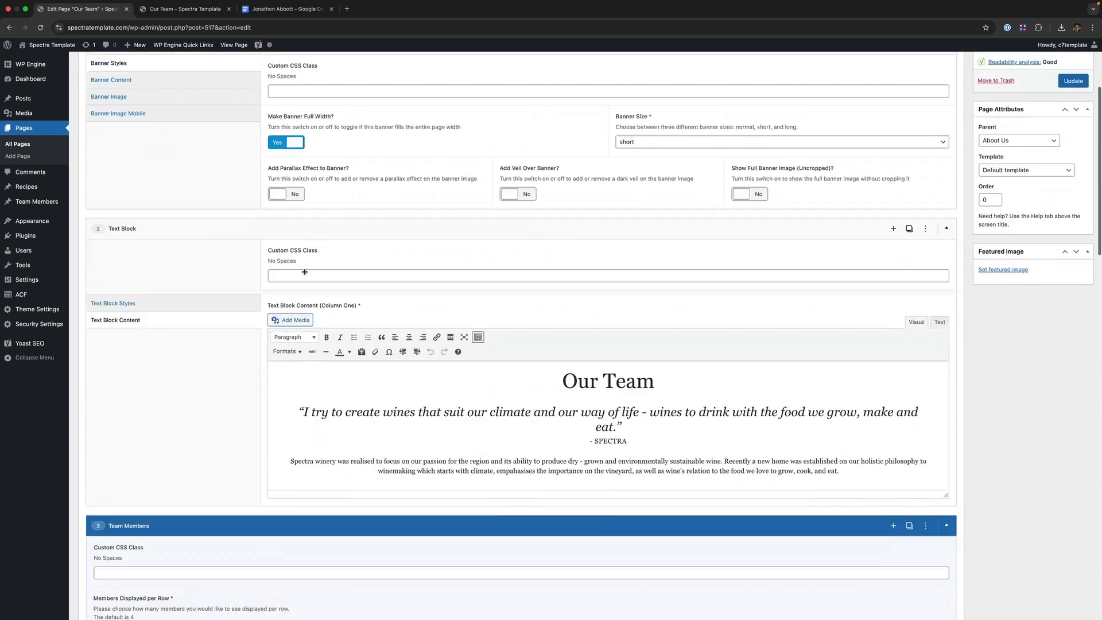
click(1072, 224)
click(184, 8)
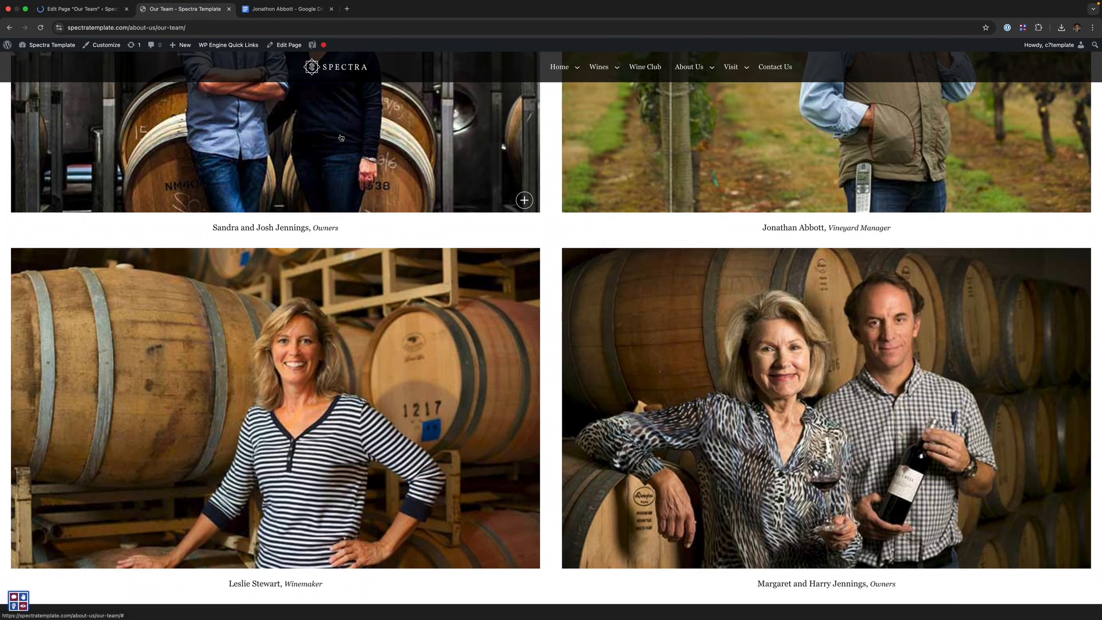
key(super+r)
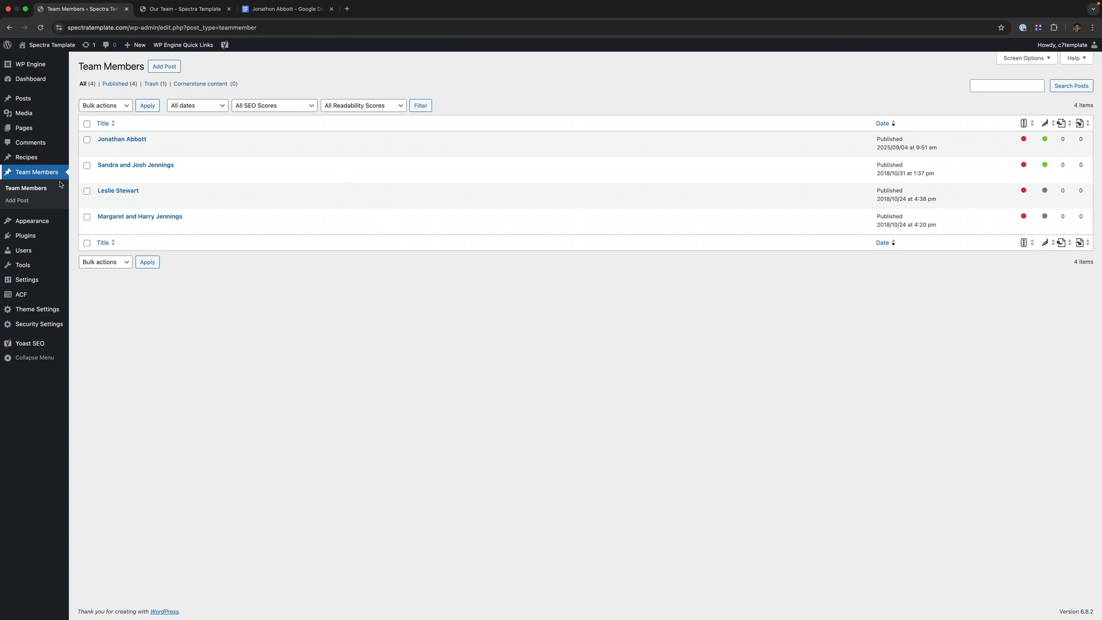
mouse_move(211, 206)
mouse_move(112, 179)
click(119, 176)
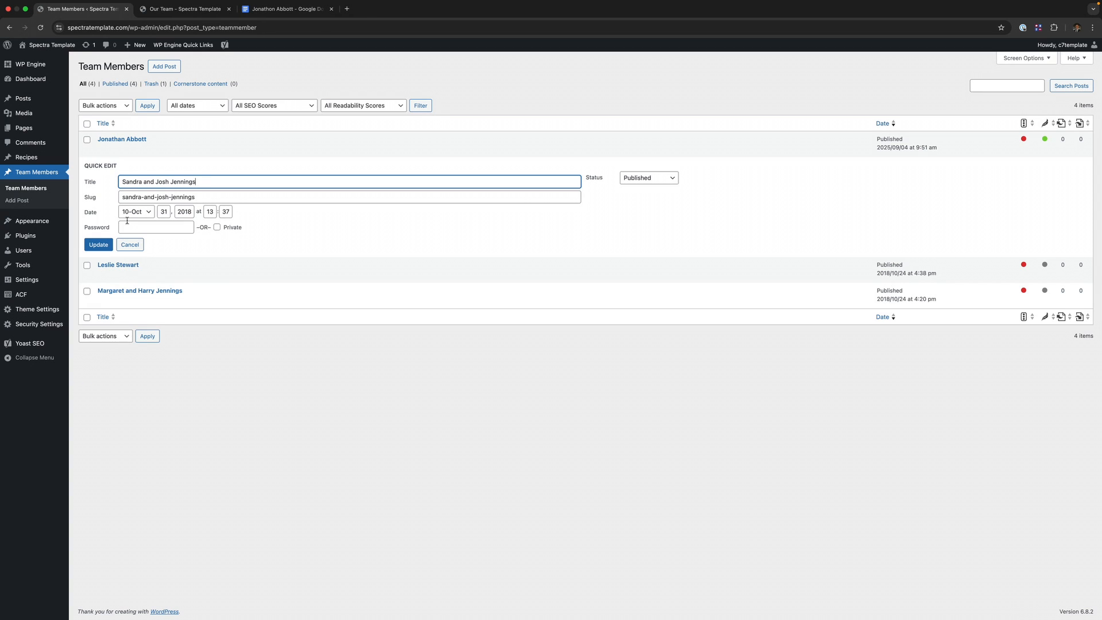
click(644, 182)
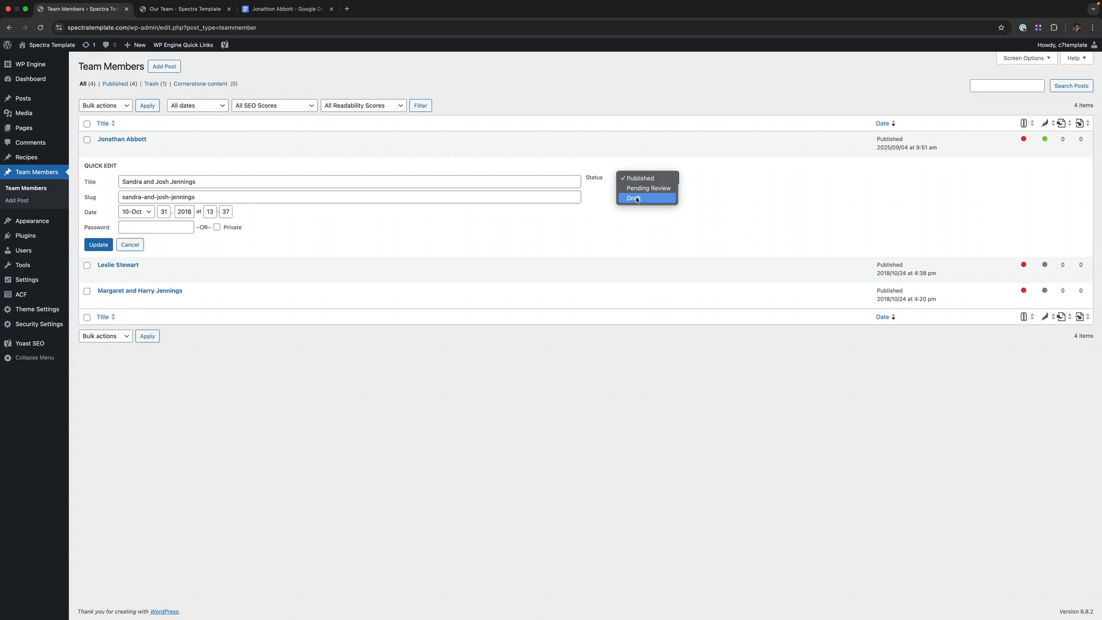
key(Escape)
click(129, 244)
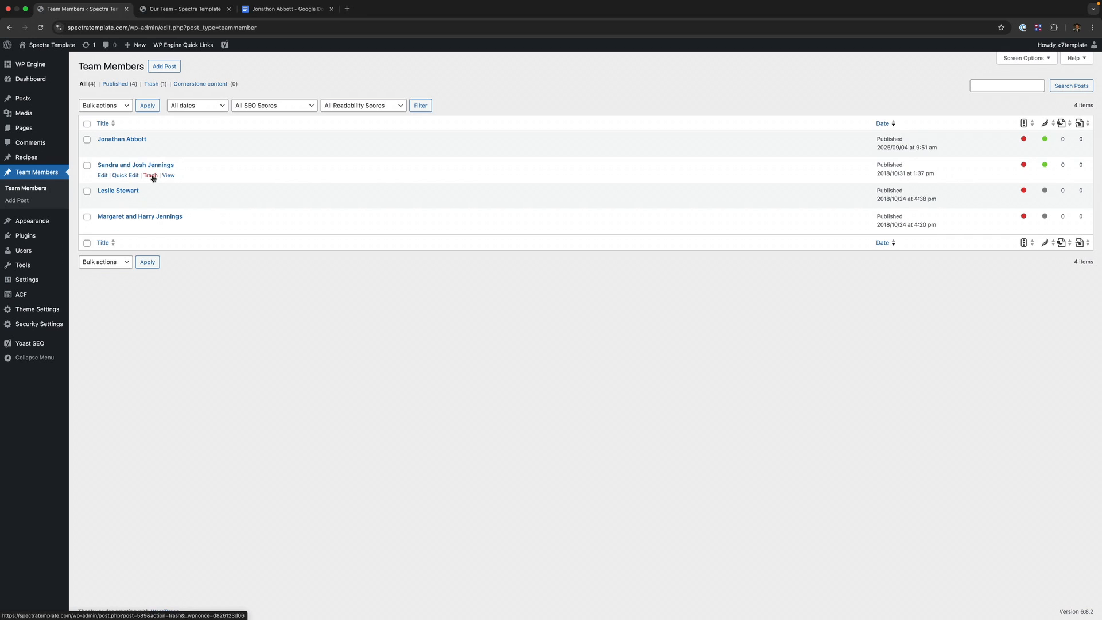
- Choose Move to Trash as the bulk action and select all team members
click(112, 105)
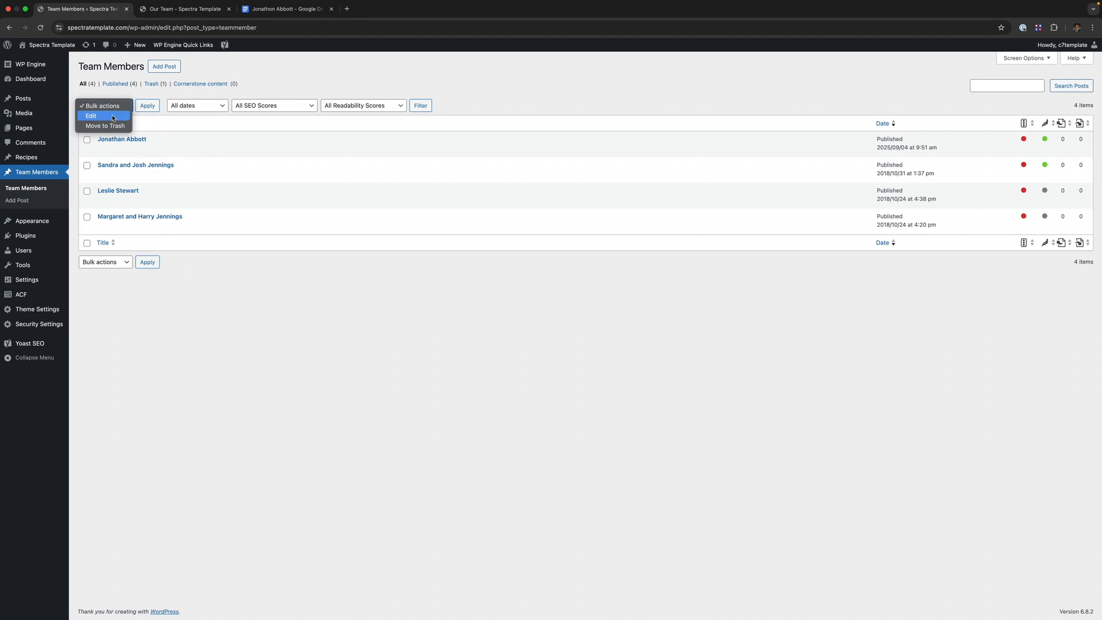
click(106, 126)
click(87, 124)
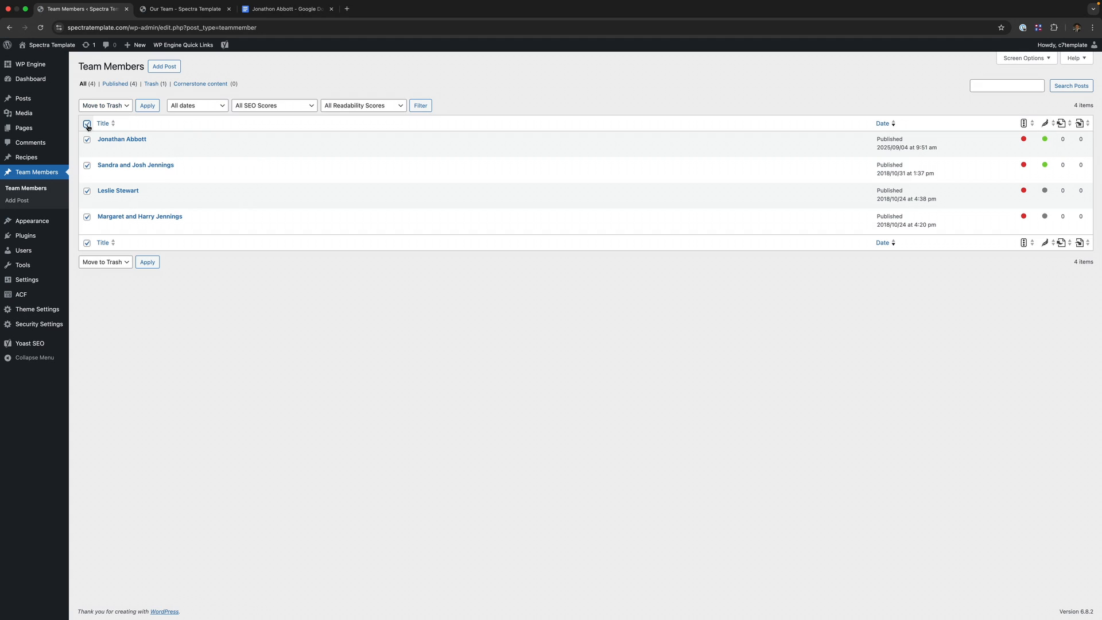